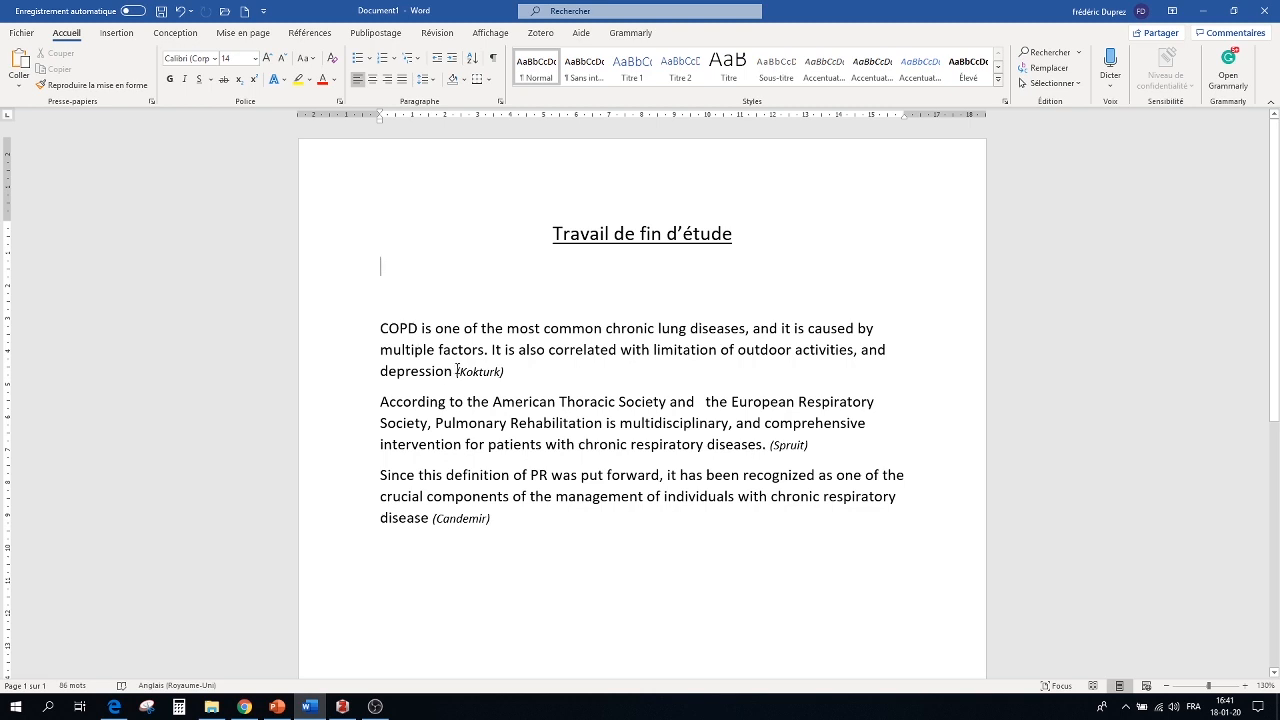
Examine the bracketed author placeholders in the Word document and compare them with the three PubMed articles open in Chrome
drag(457, 370, 511, 372)
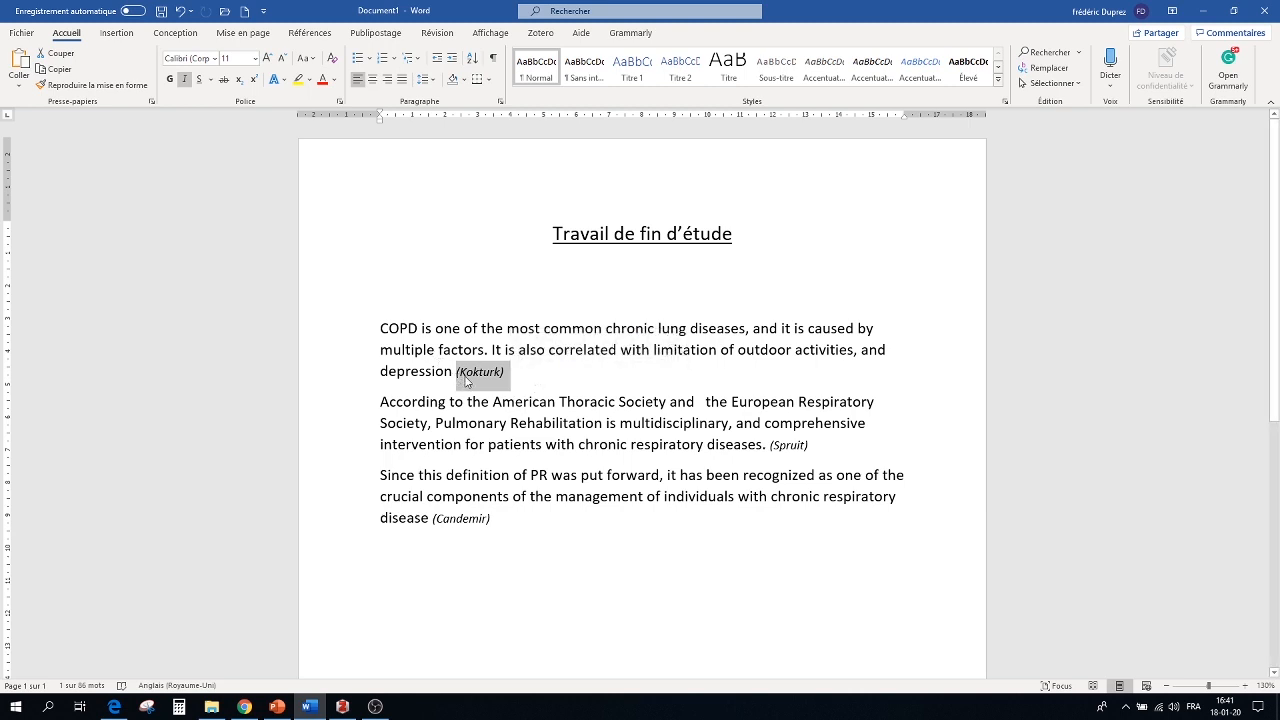
click(461, 372)
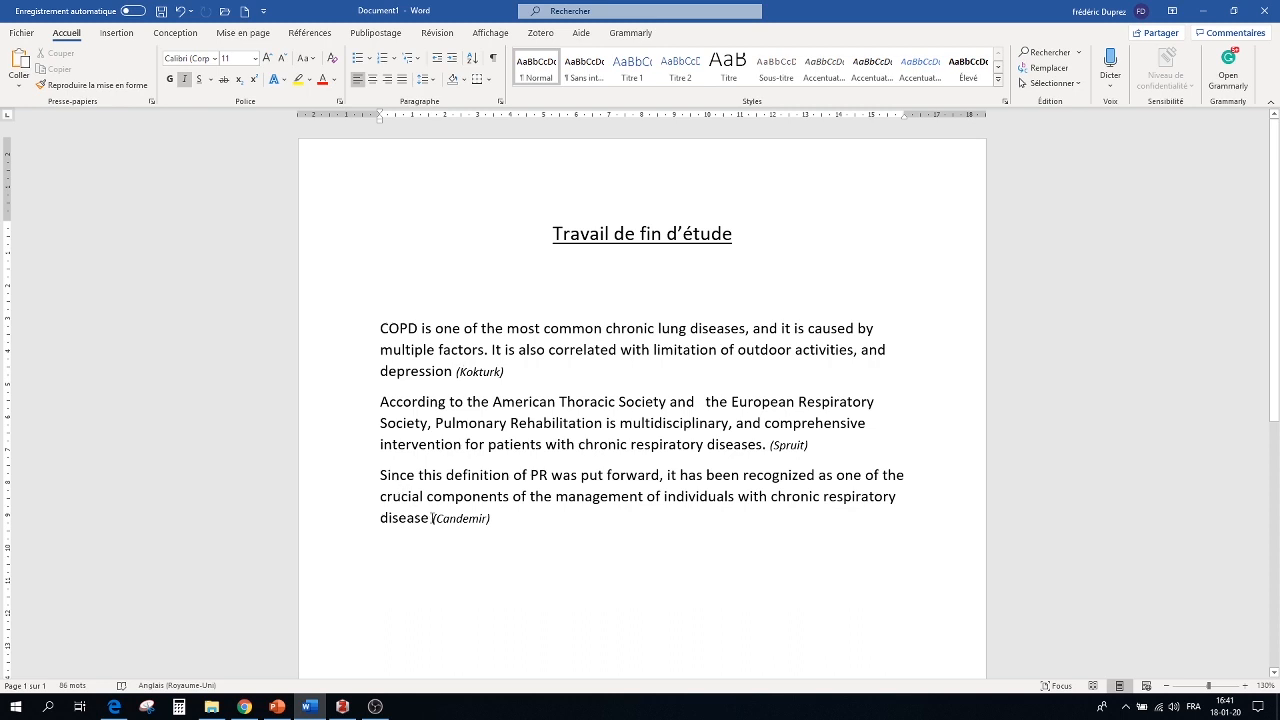
drag(436, 522, 490, 524)
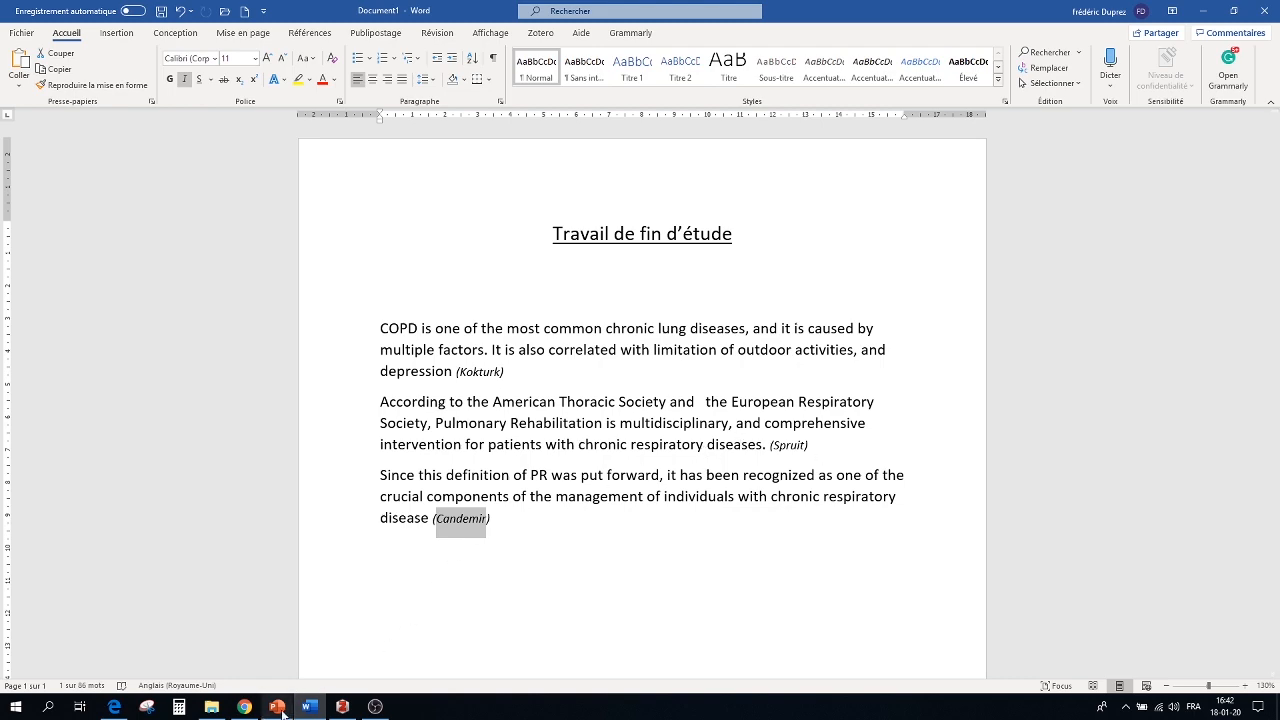
click(243, 707)
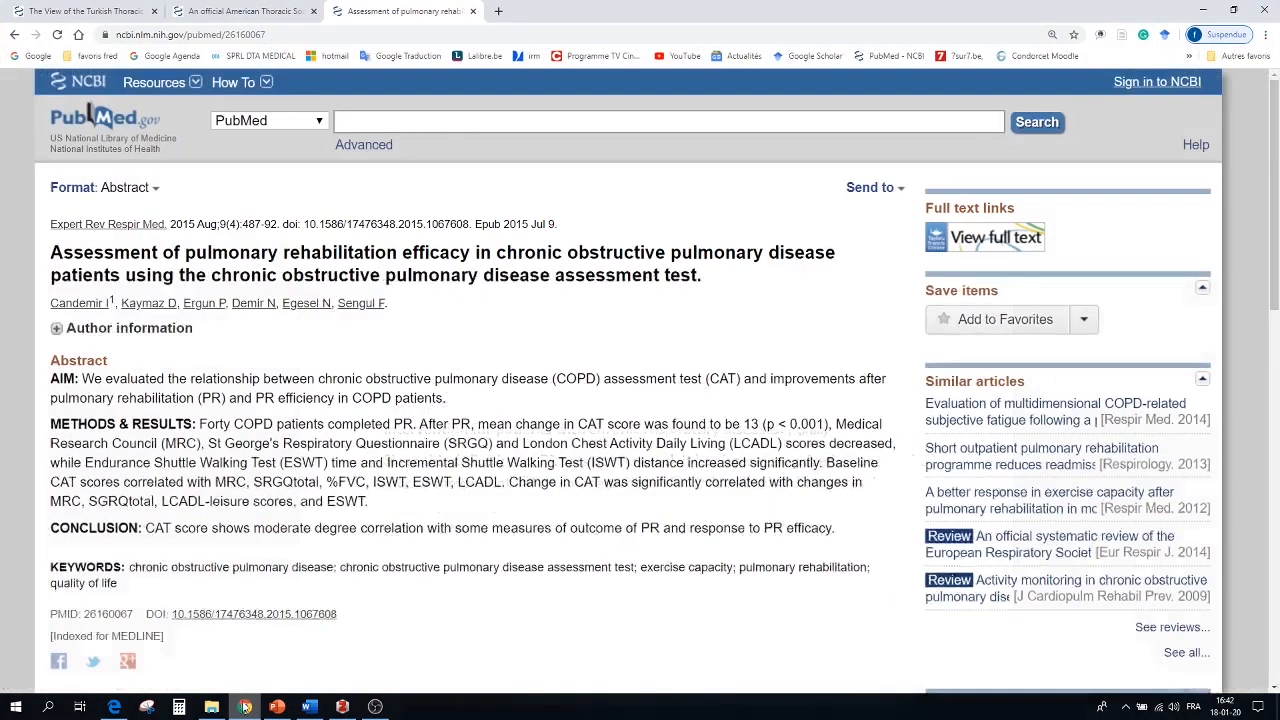
click(90, 12)
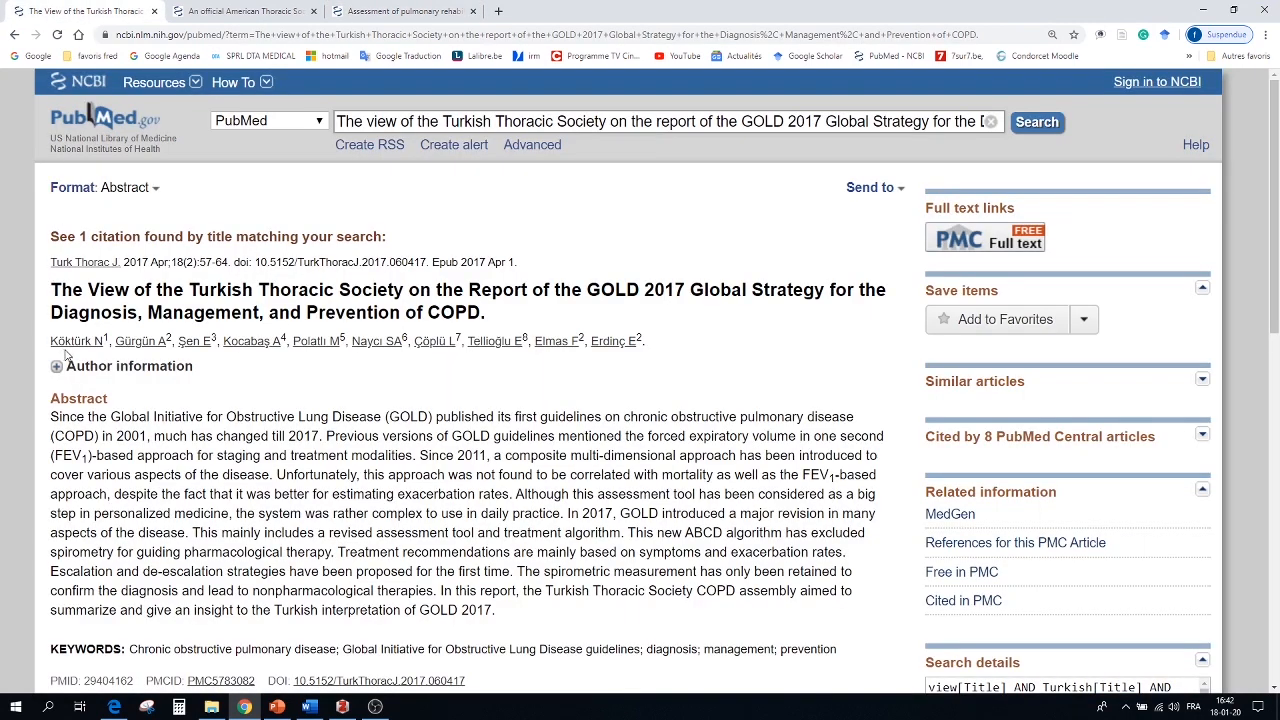
click(196, 12)
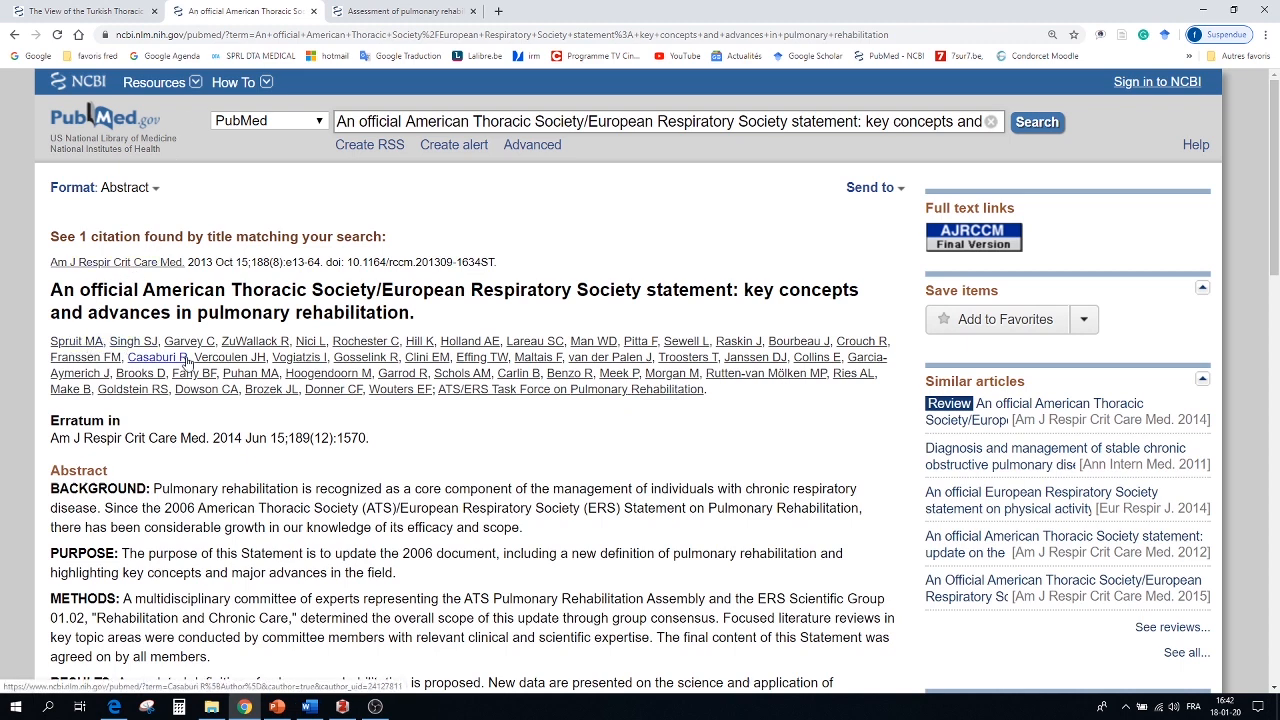
click(365, 12)
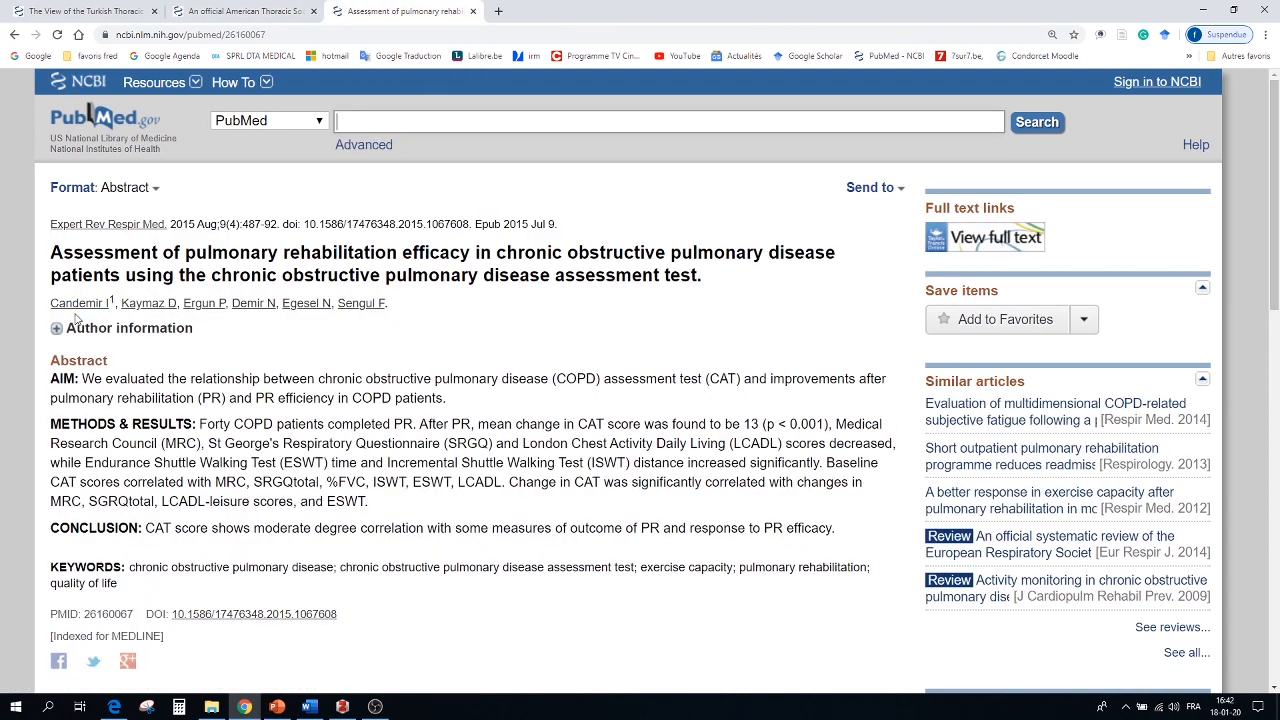
click(312, 708)
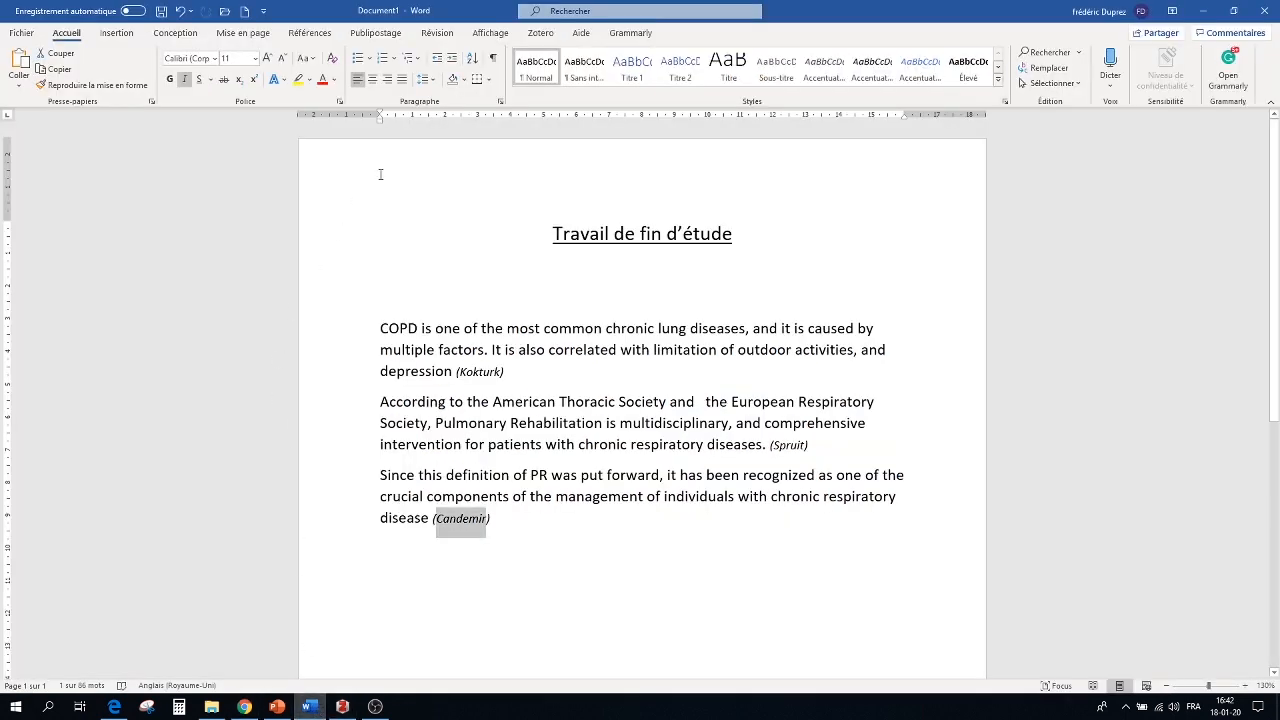
click(540, 34)
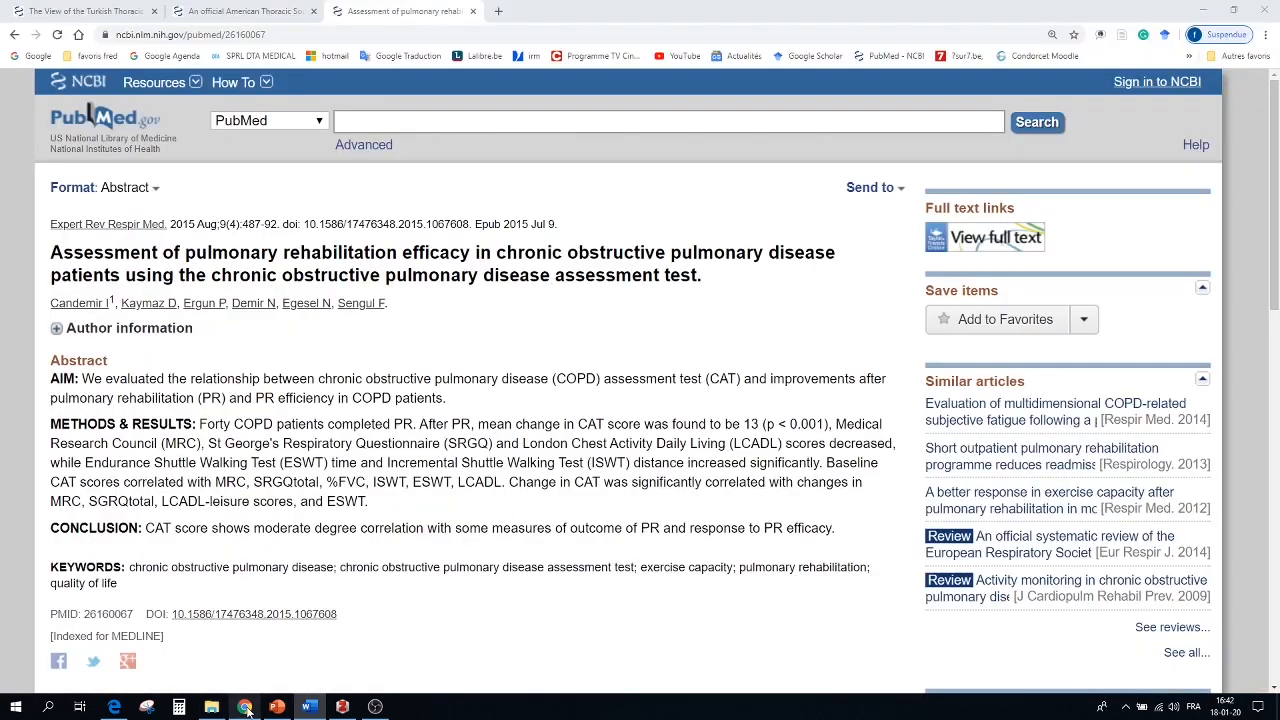
Switch to Chrome, save the Turkish Thoracic Society GOLD 2017 article to Ma bibliothèque with the Zotero Connector, and check it in Zotero
click(244, 707)
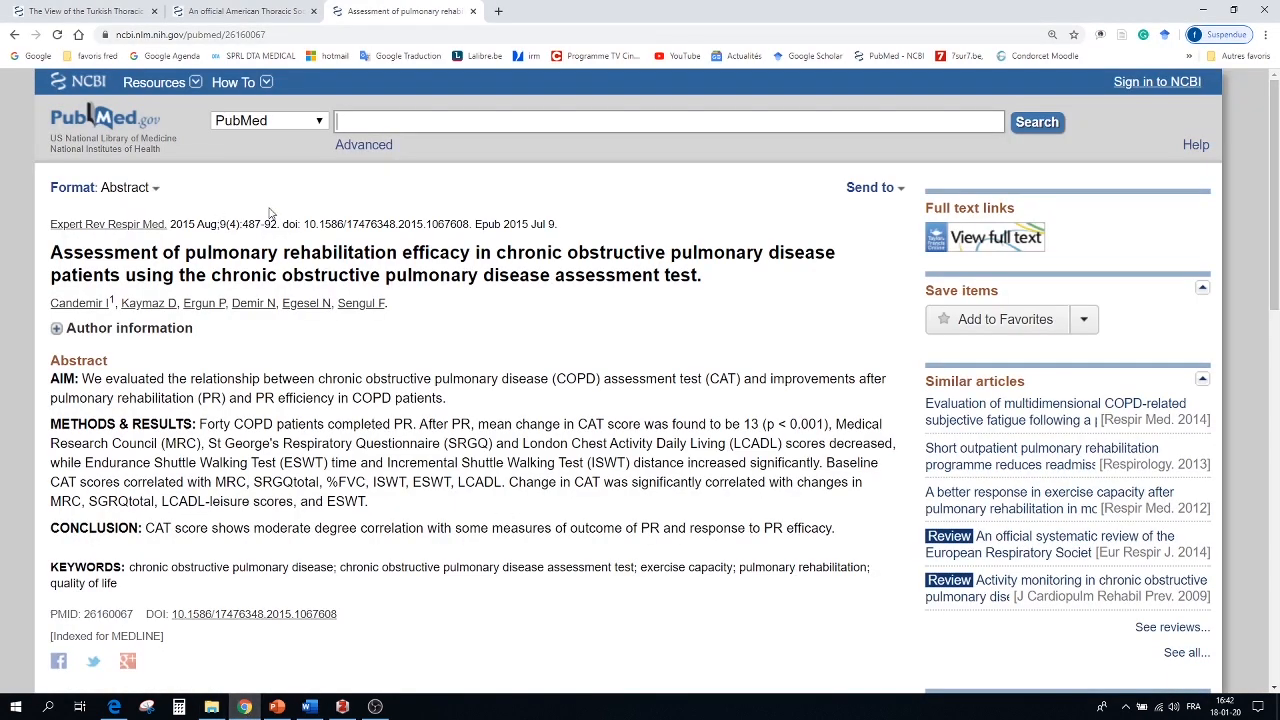
click(117, 14)
click(218, 12)
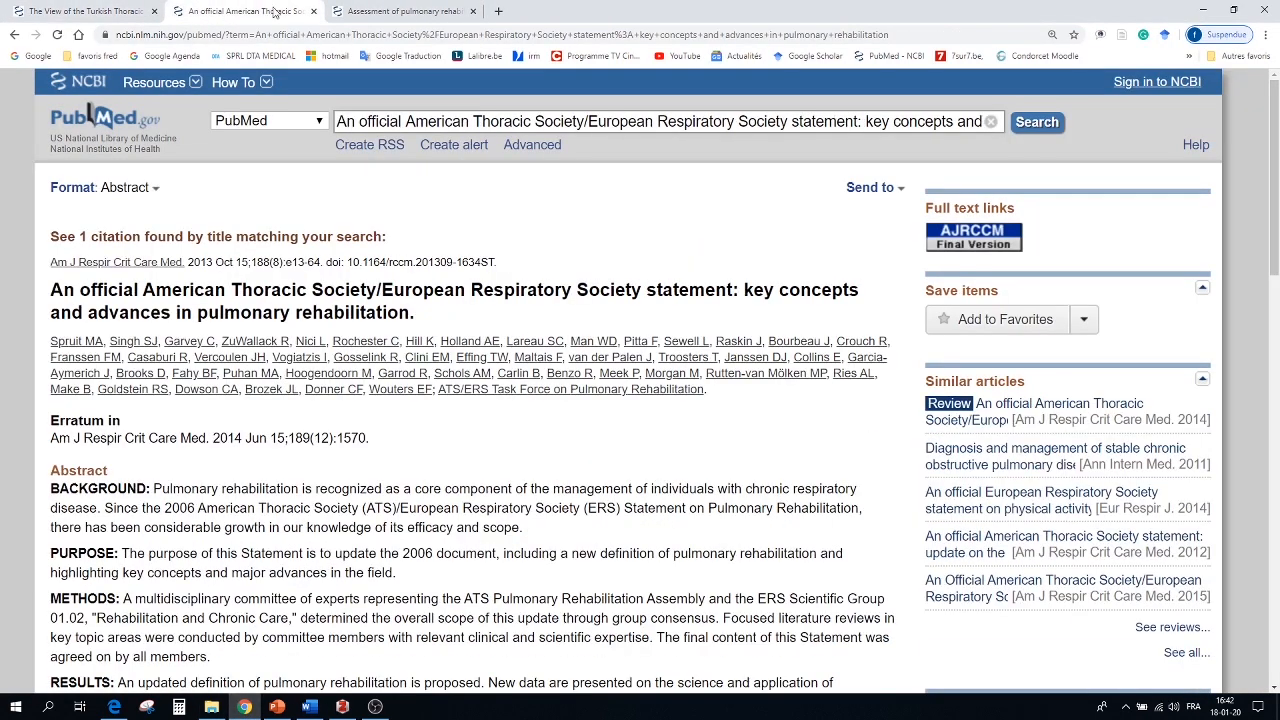
click(400, 11)
click(117, 12)
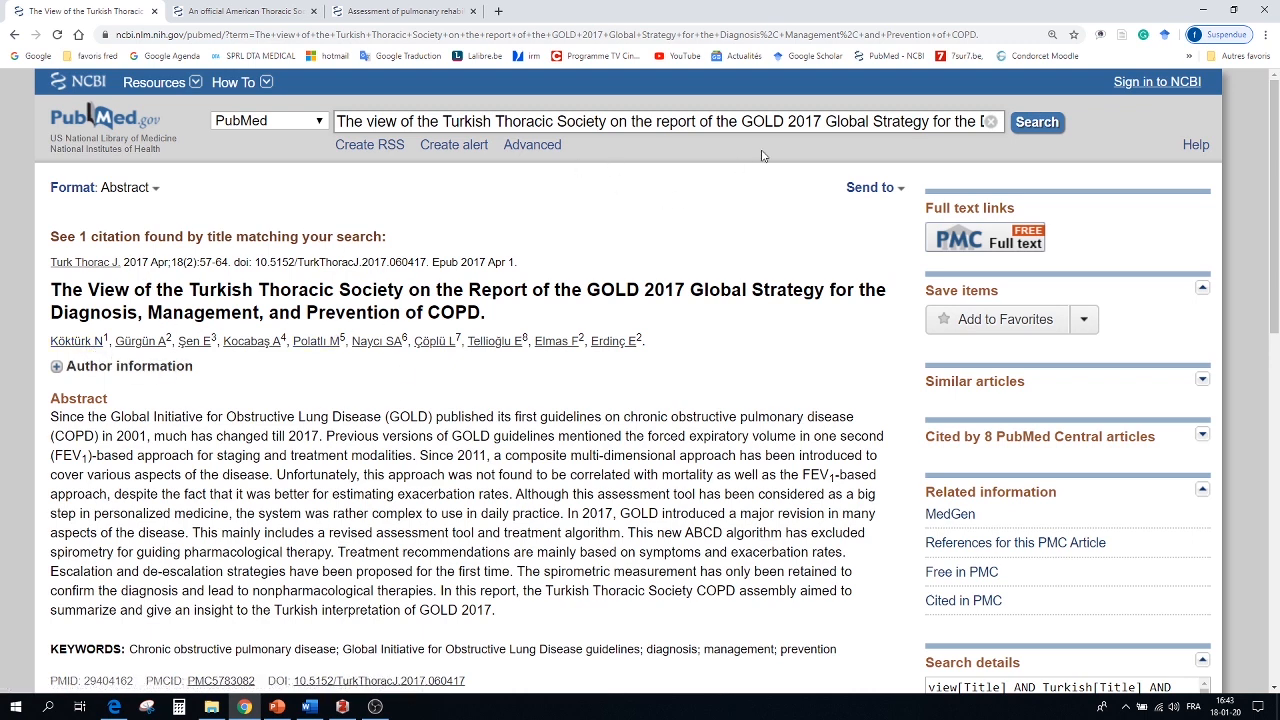
click(1122, 39)
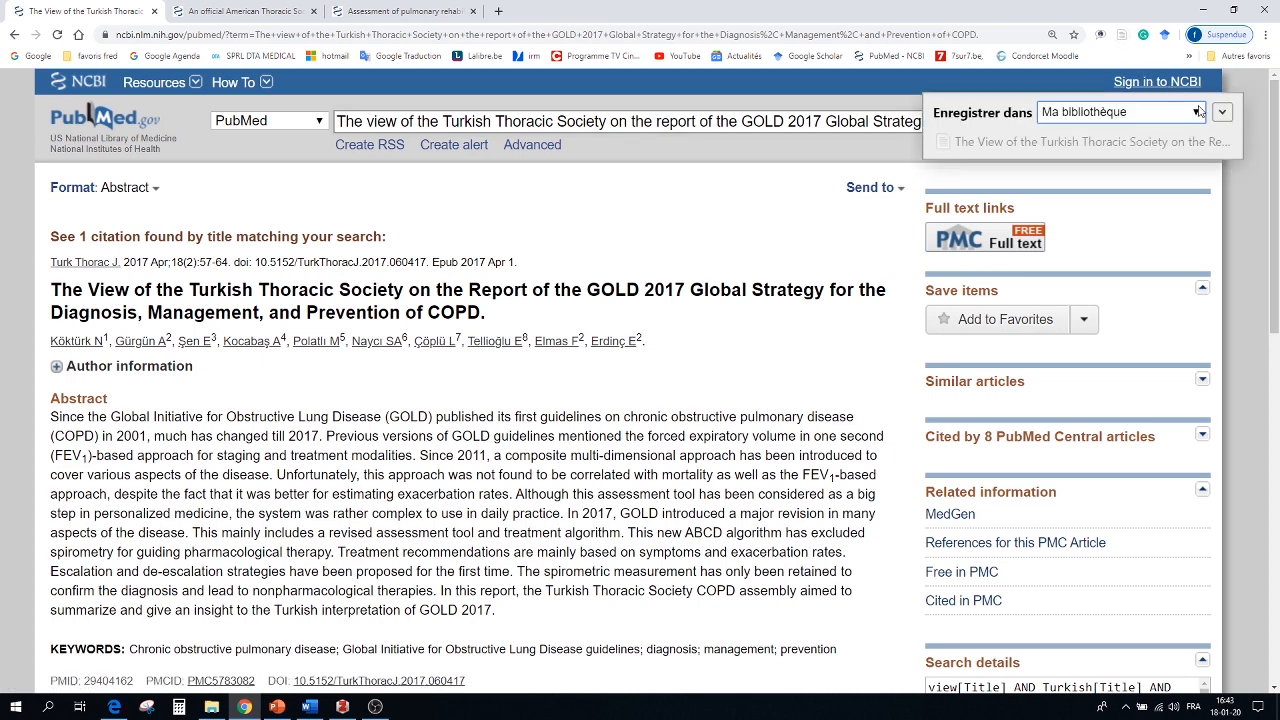
click(1222, 112)
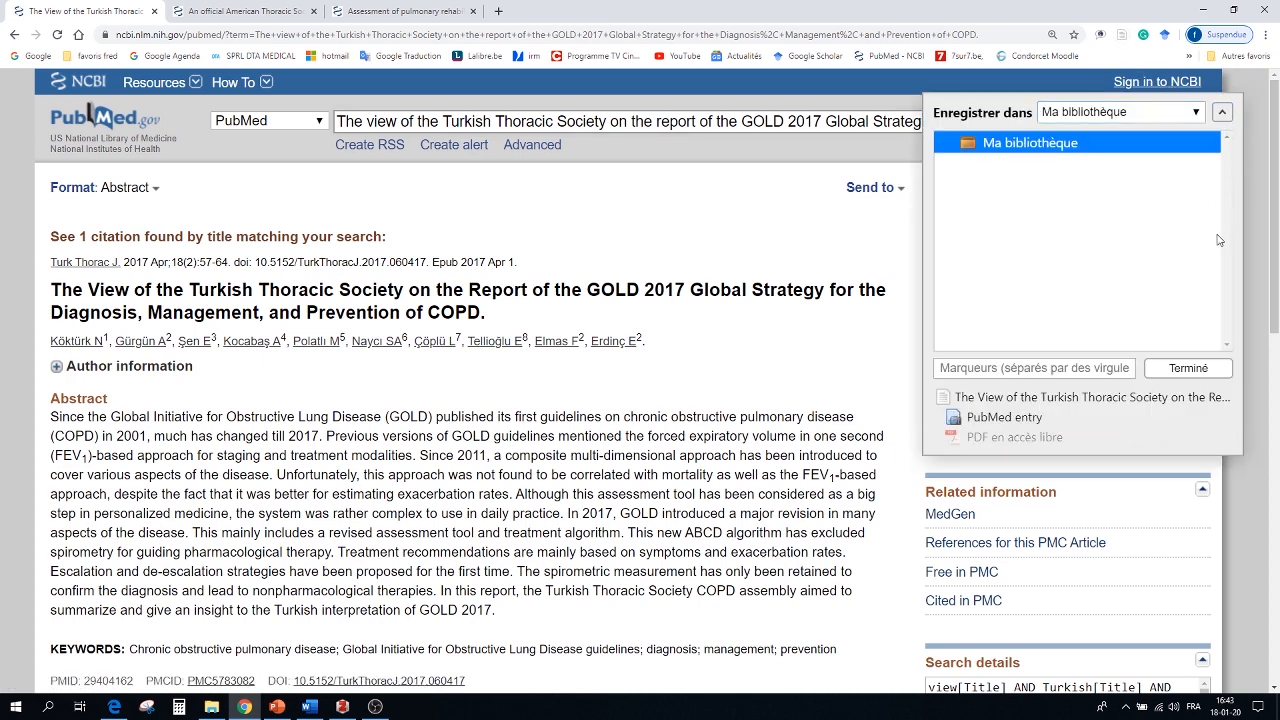
click(1190, 369)
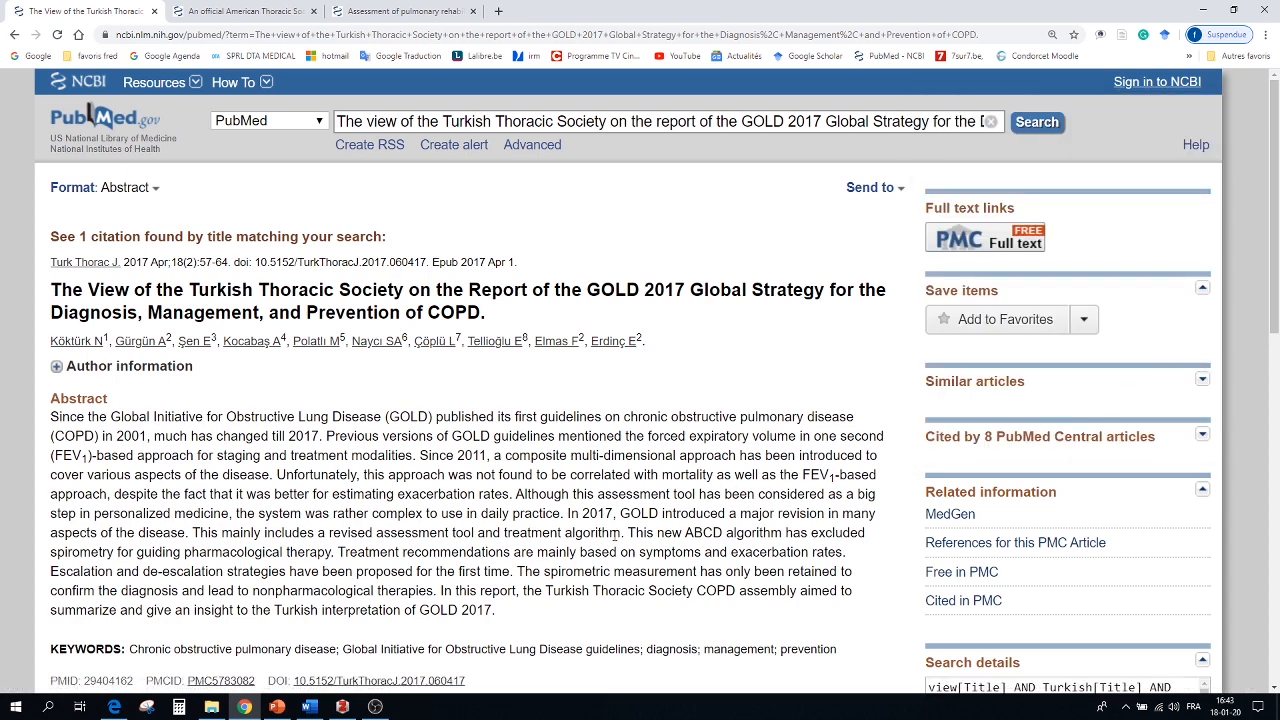
click(342, 708)
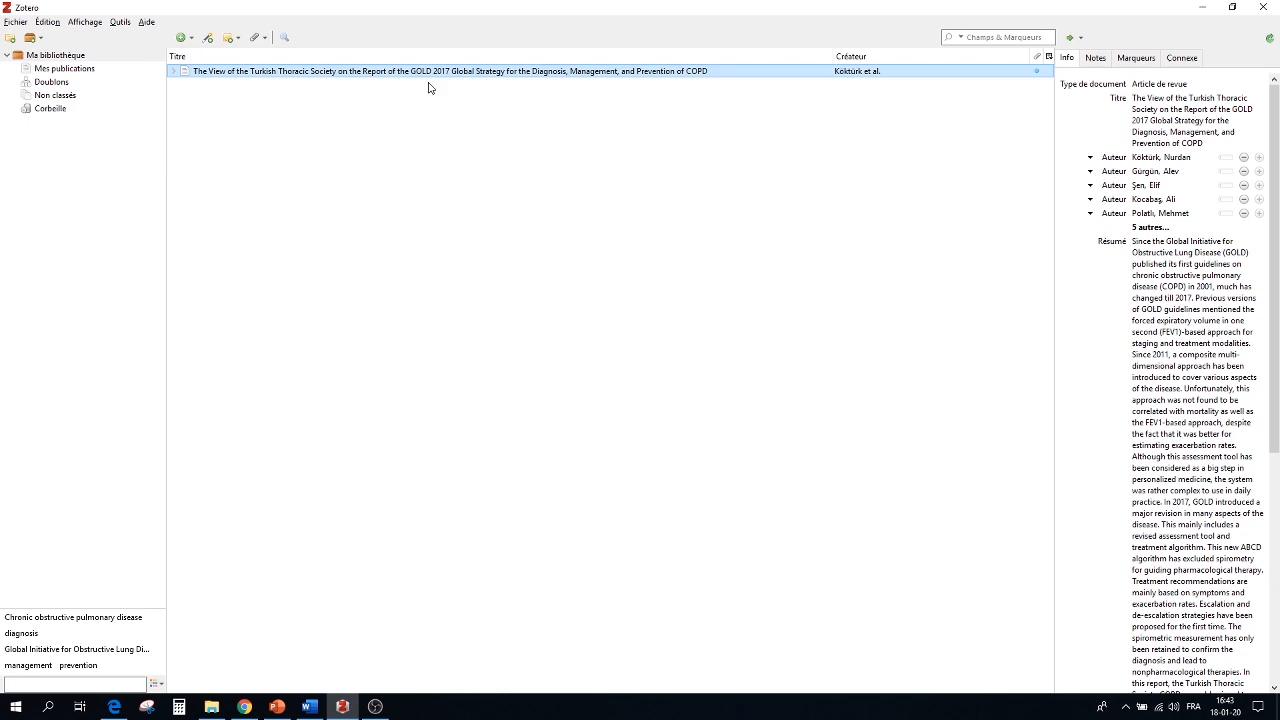
Return to Chrome and save the American Thoracic Society/European Respiratory Society statement to the Zotero collection Ma bibliothèque
click(244, 707)
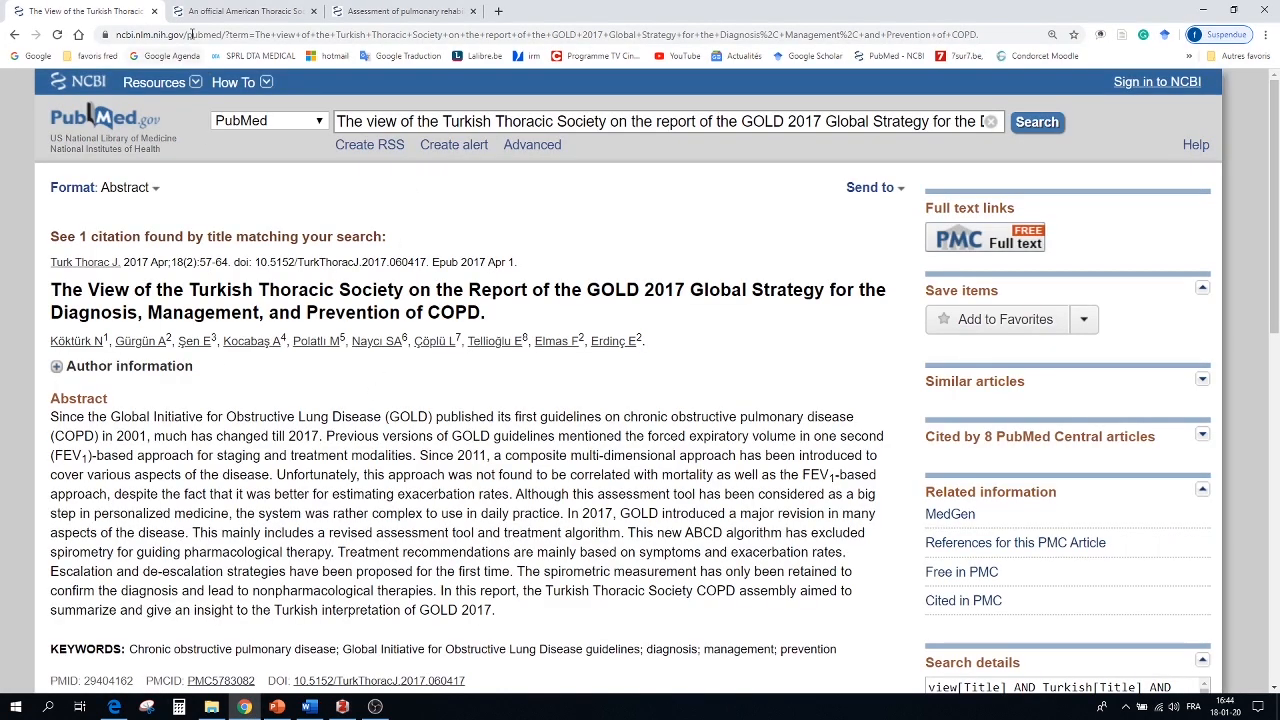
click(212, 18)
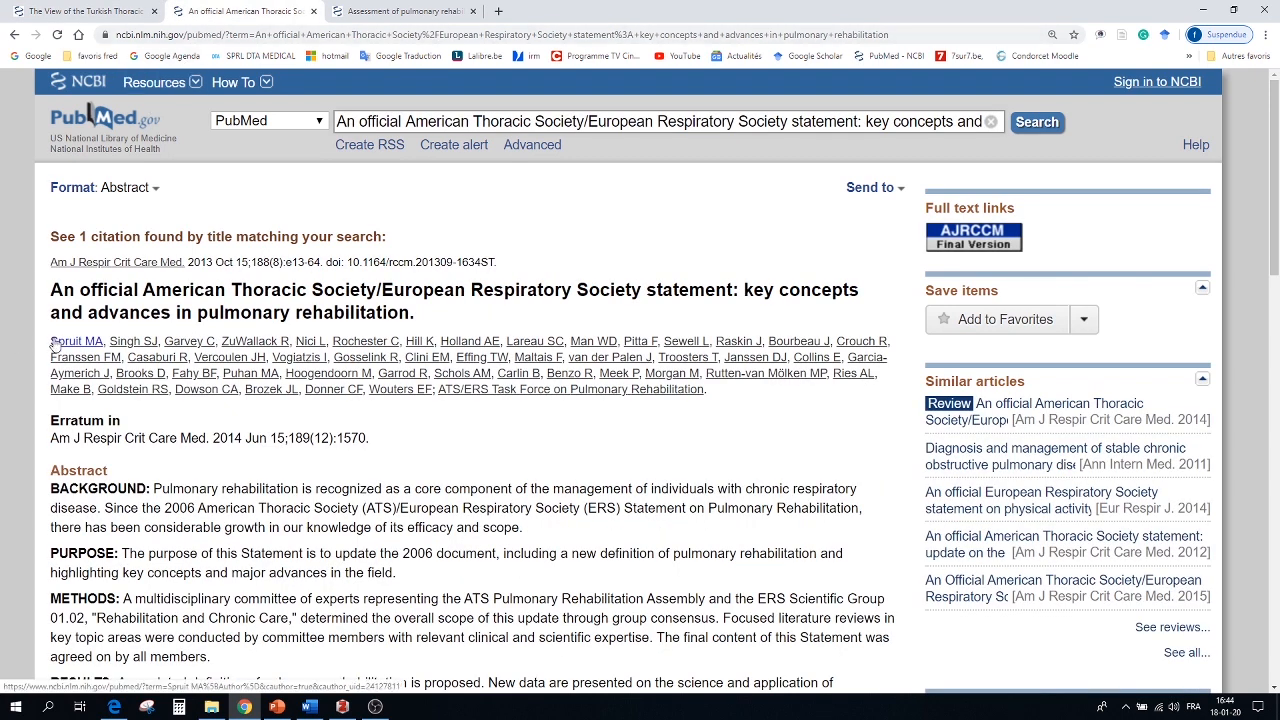
click(1122, 37)
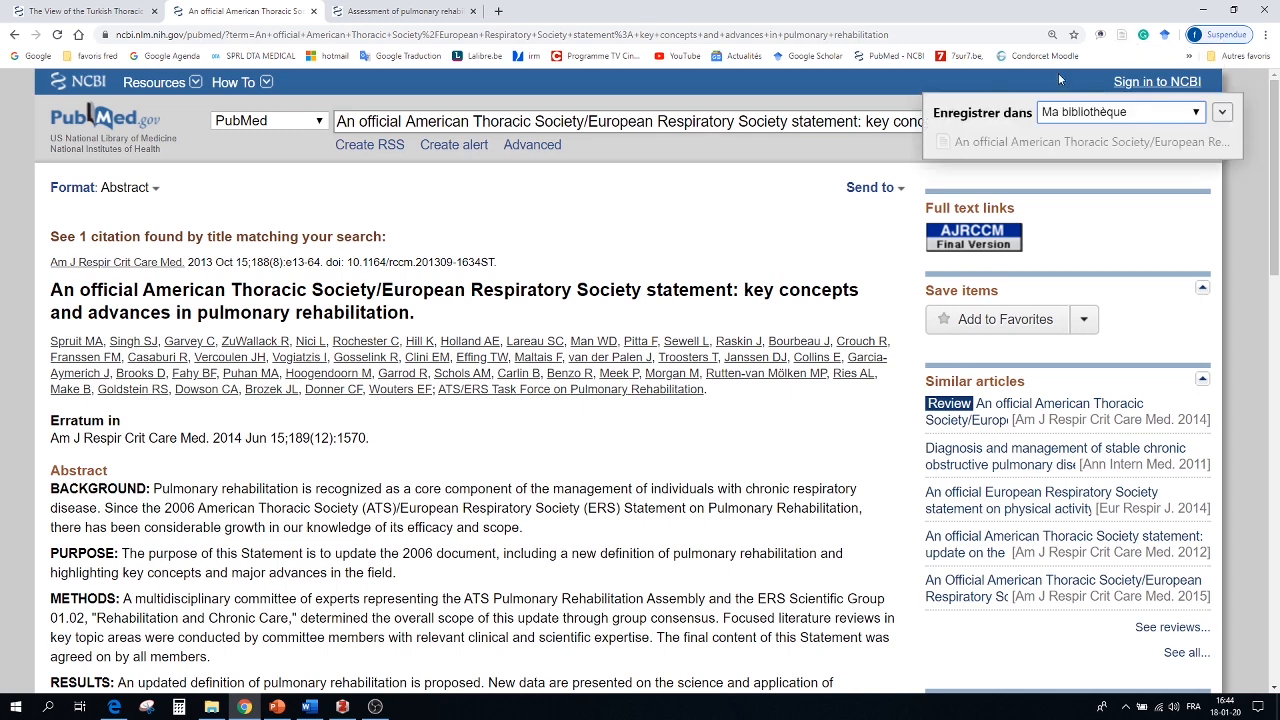
click(1222, 113)
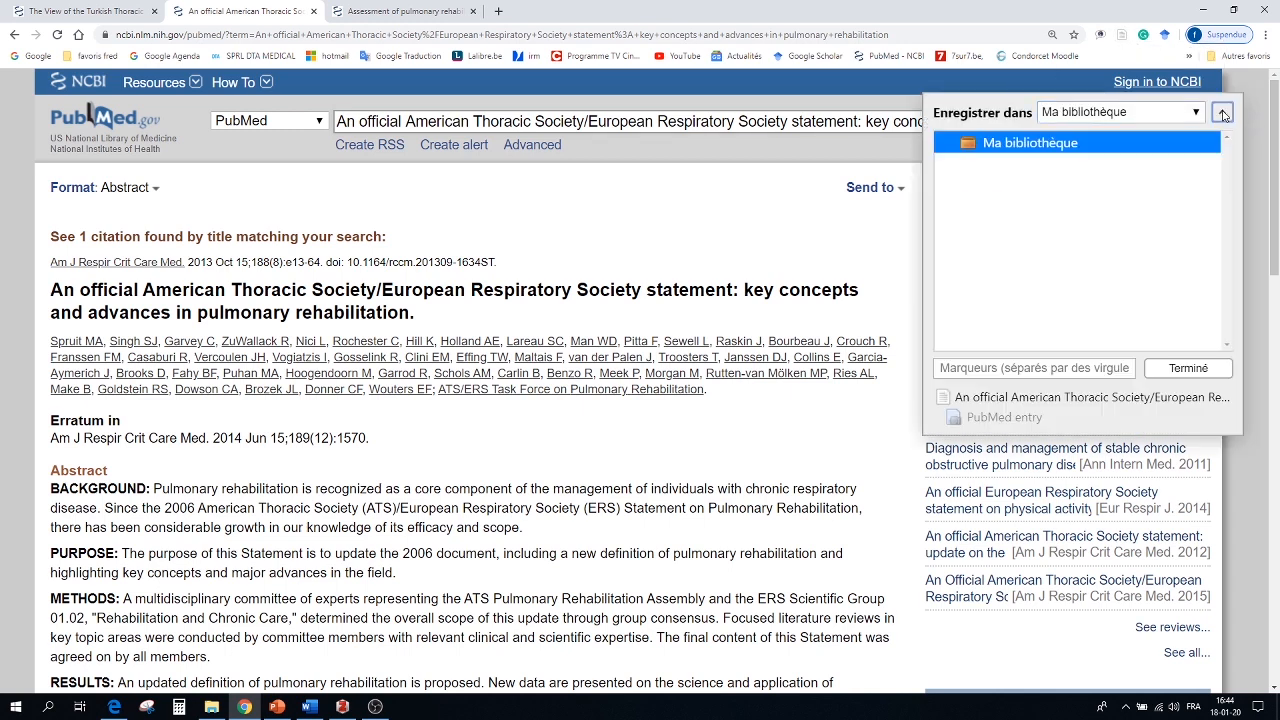
click(1189, 369)
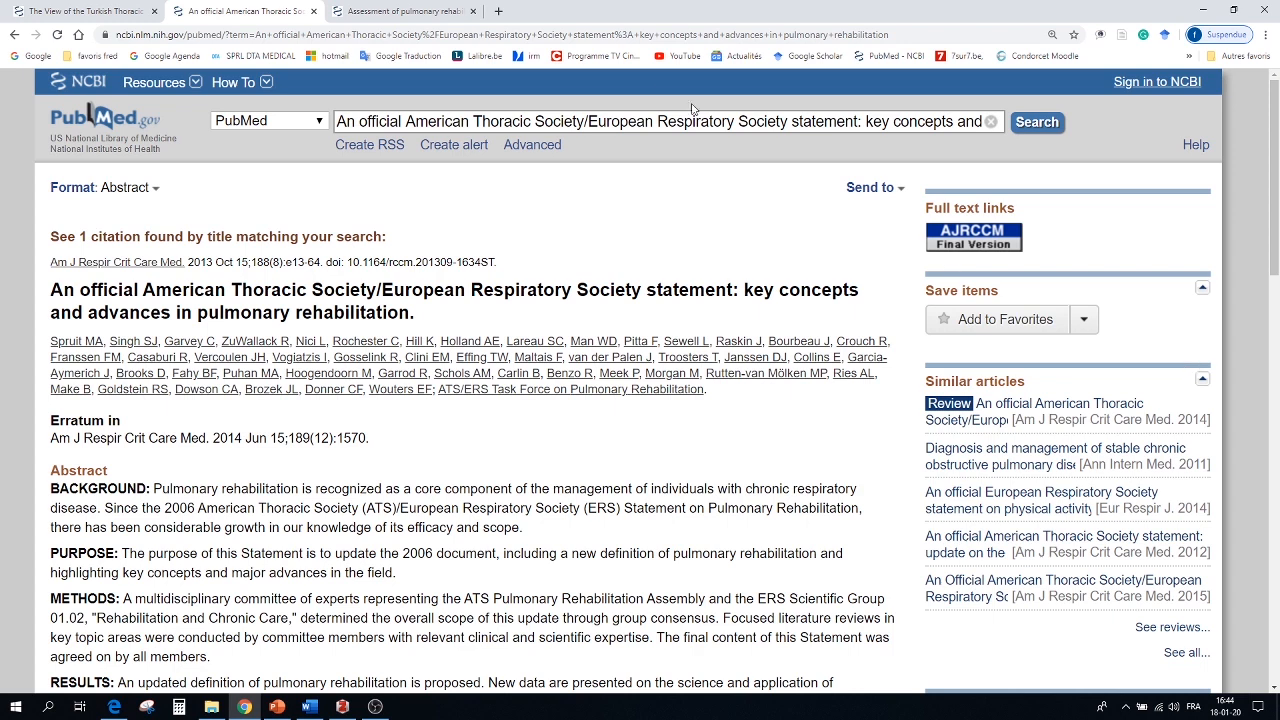
Save the article on pulmonary rehabilitation efficacy assessment to Ma bibliothèque, and check the saved references in Zotero
click(375, 12)
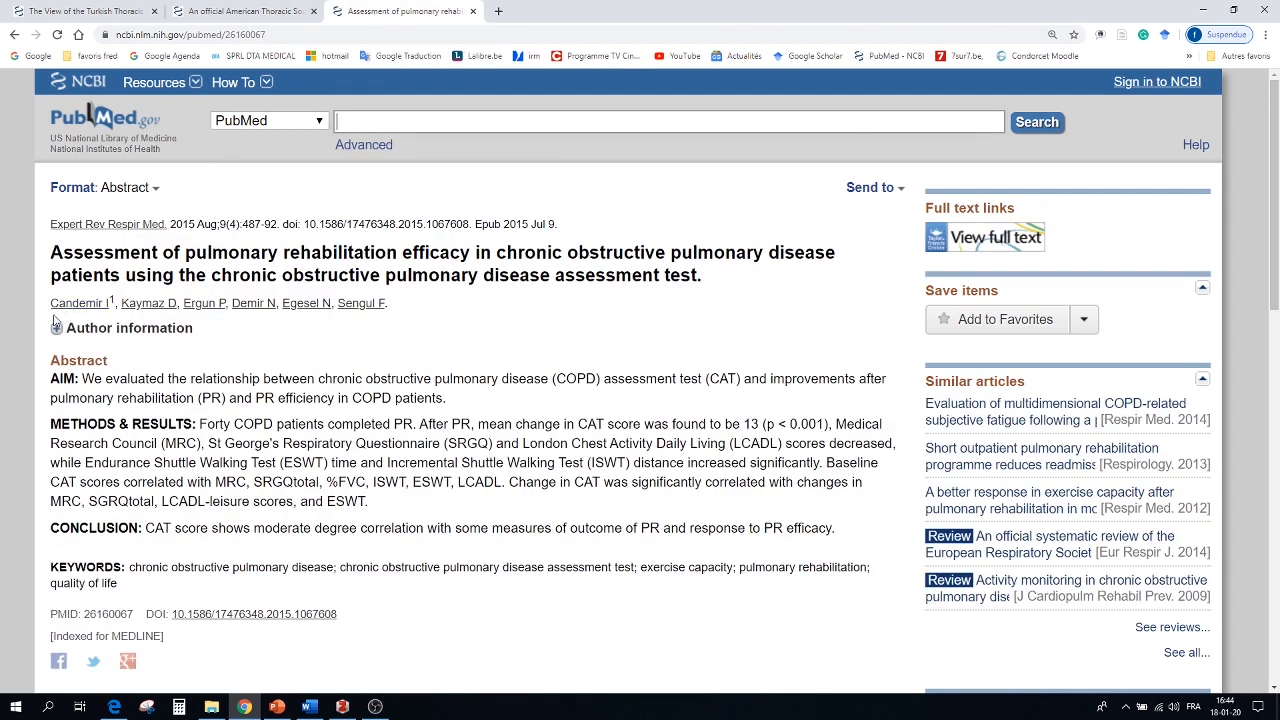
click(1122, 37)
click(1224, 119)
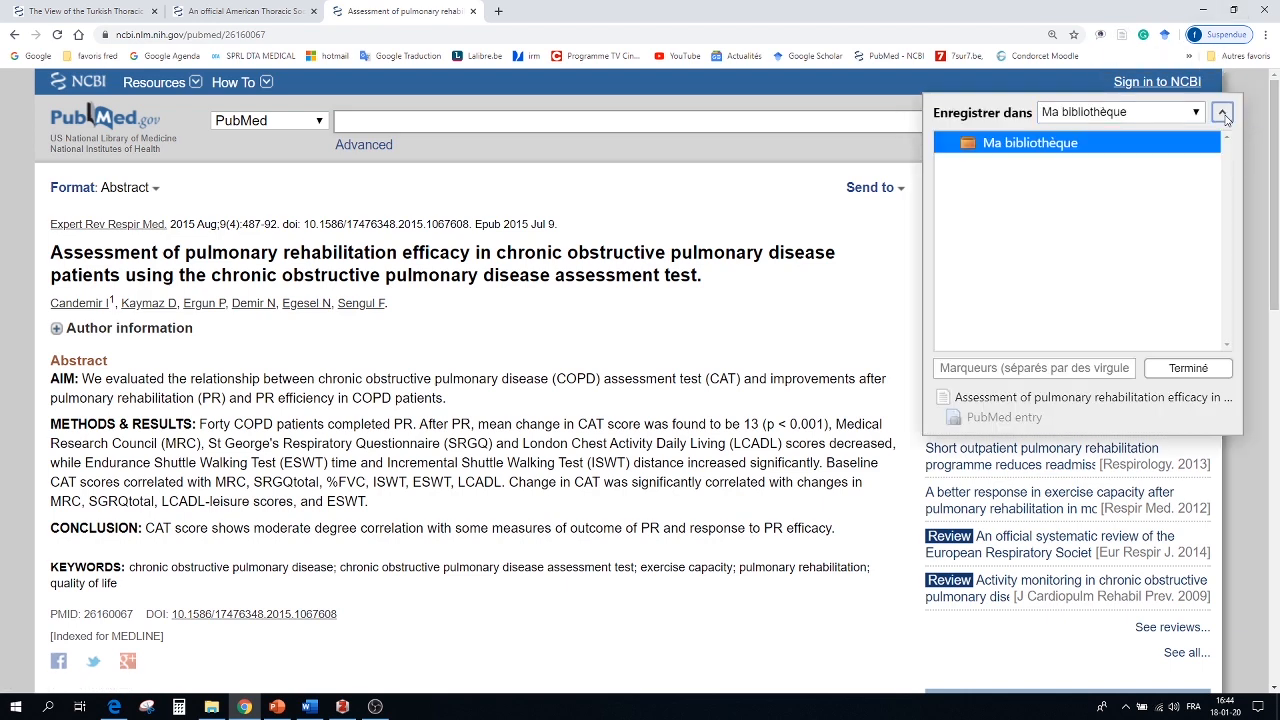
click(1187, 369)
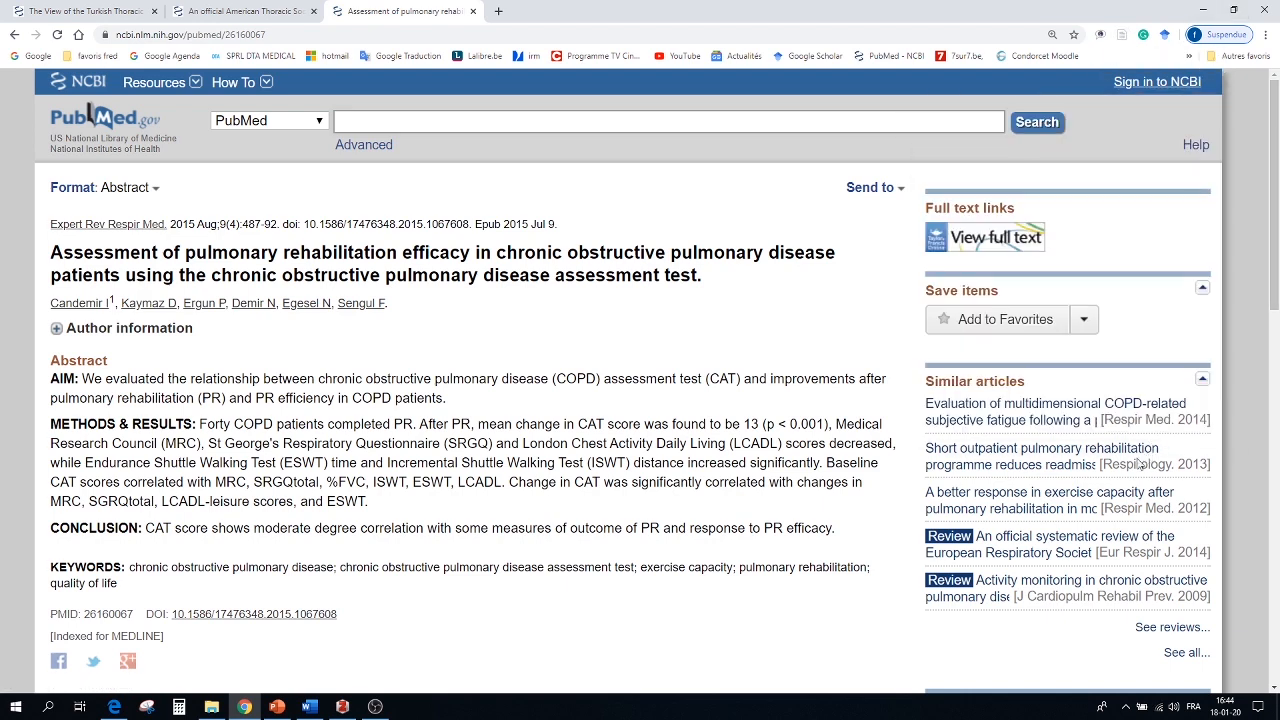
click(341, 707)
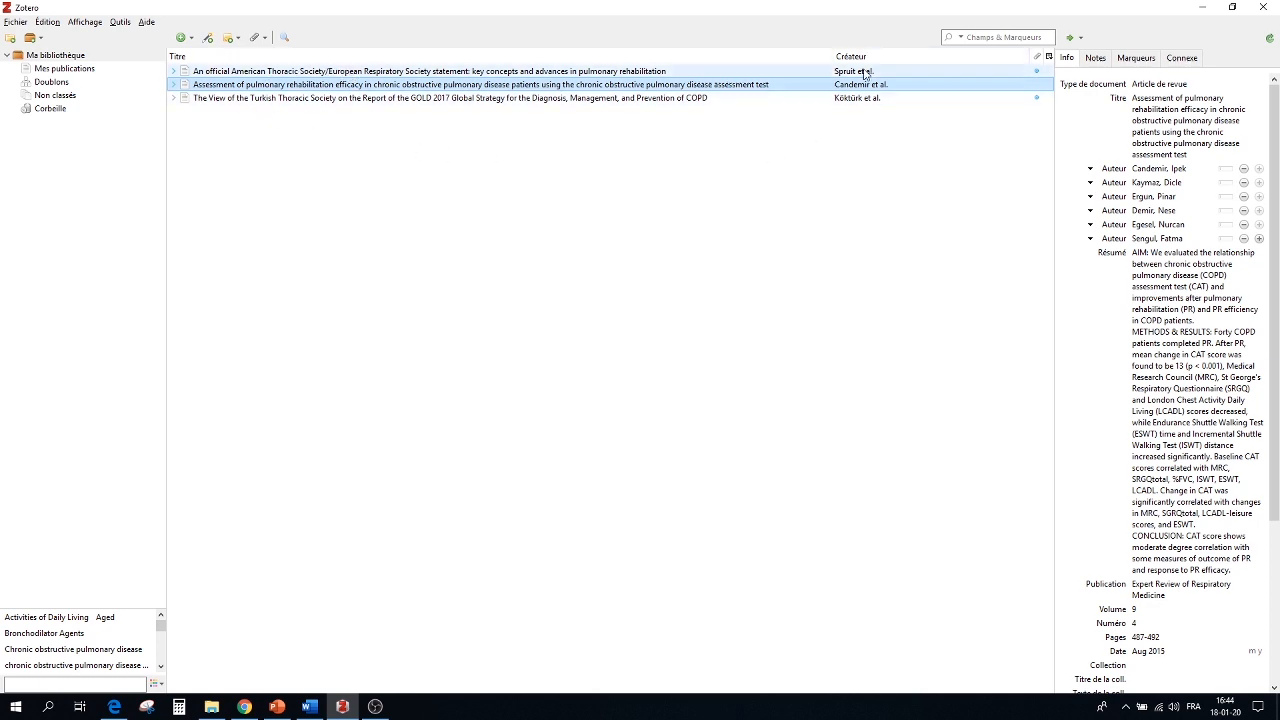
Switch to Word and start a Zotero citation after "depression" in the first paragraph, accepting the Vancouver style in Français (France)
click(309, 707)
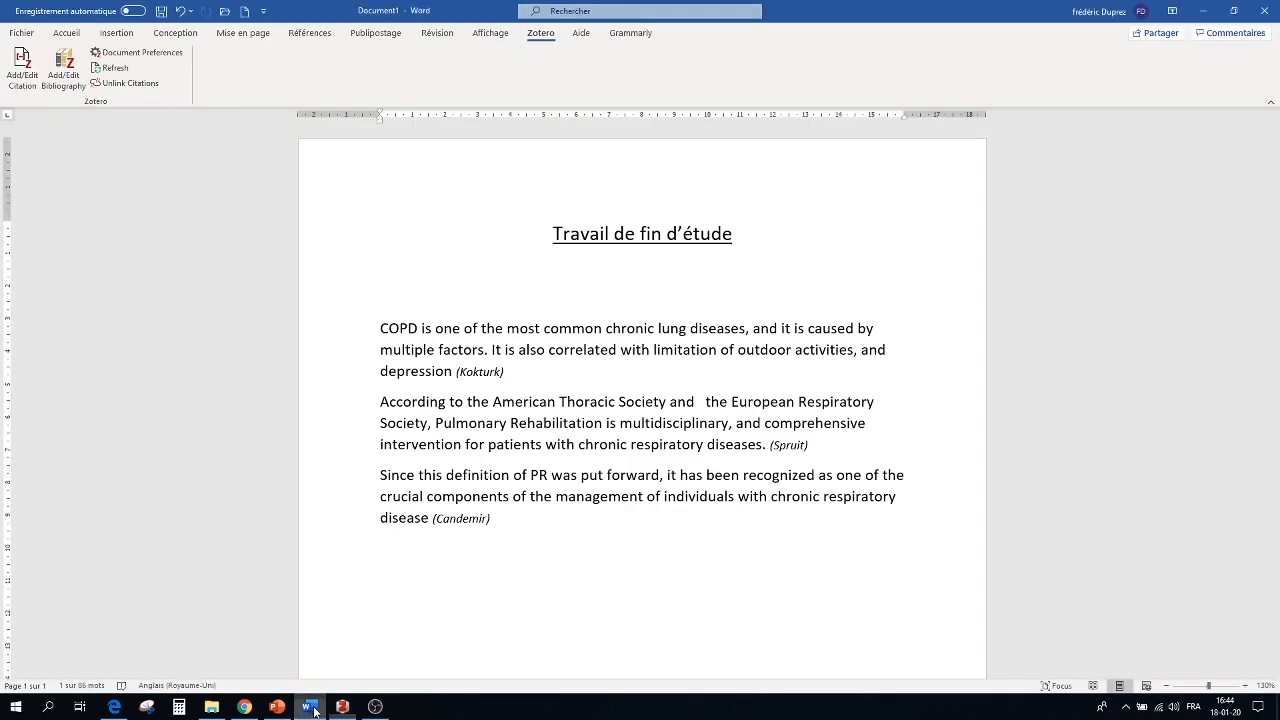
click(455, 372)
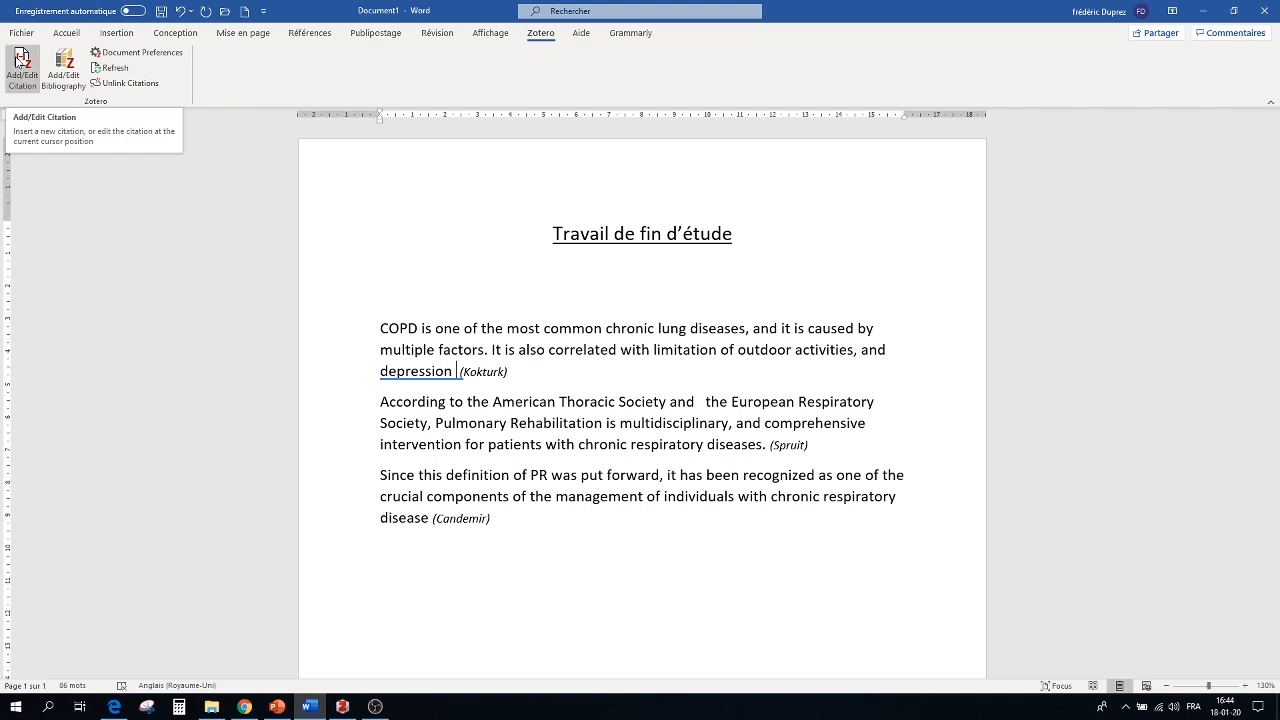
click(21, 58)
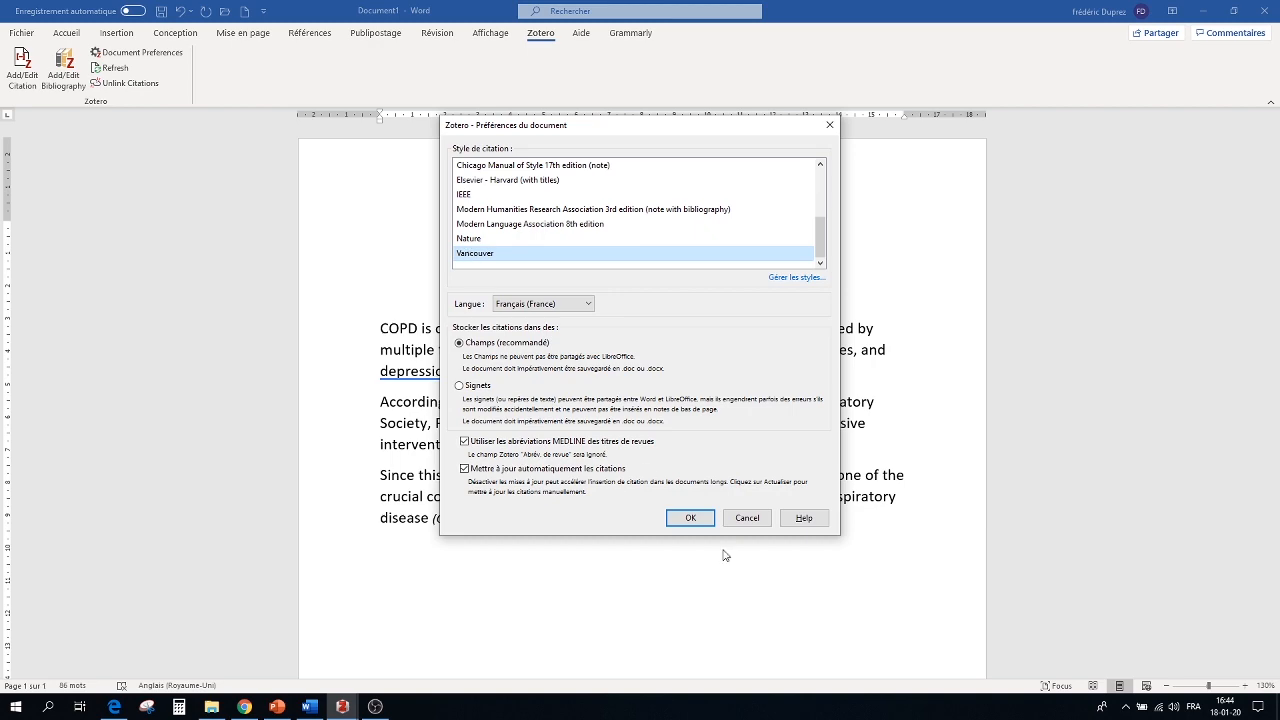
click(686, 520)
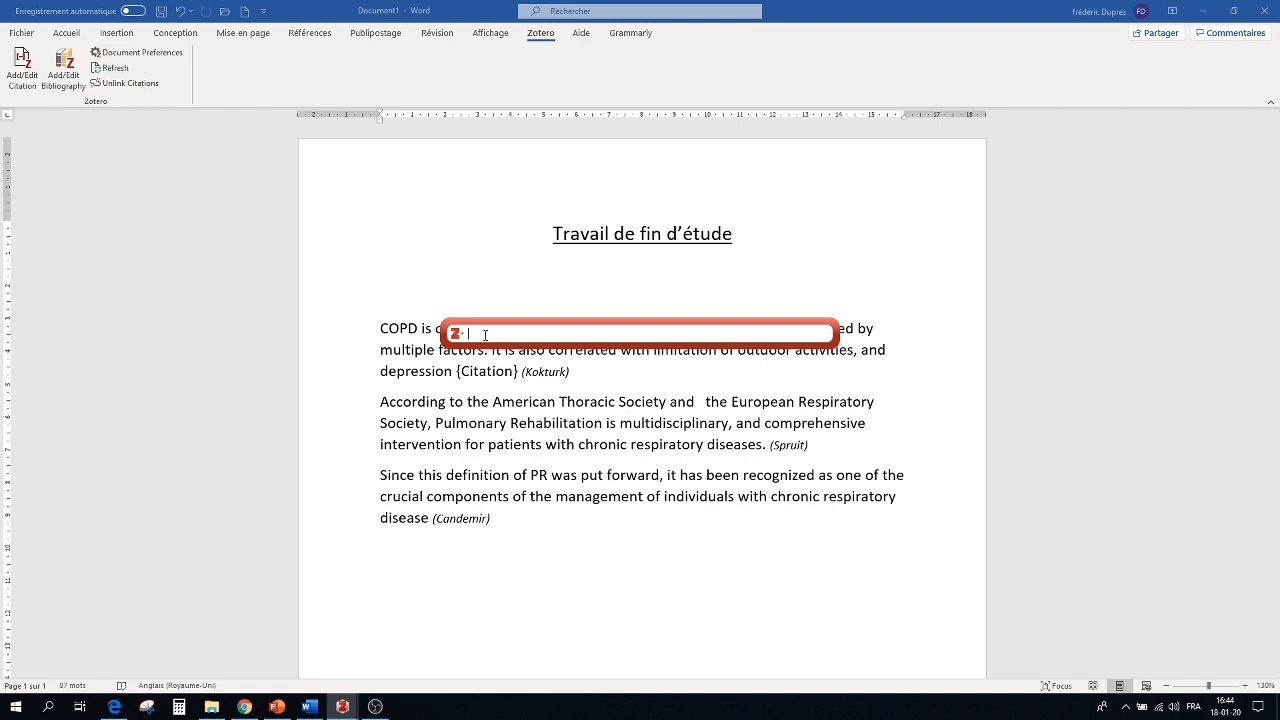
text(ko)
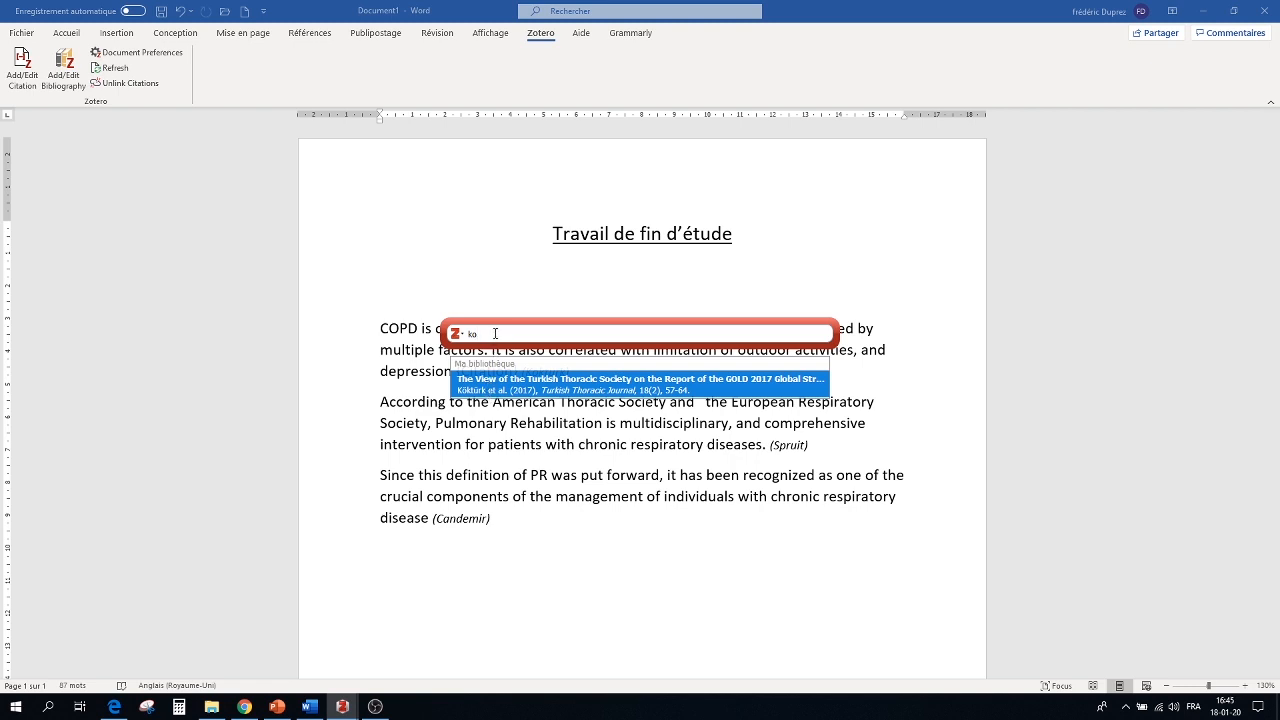
key(BackSpace)
key(BackSpace)
Open the classic citation view and insert the Turkish Thoracic Society article as the citation after "depression"
click(460, 336)
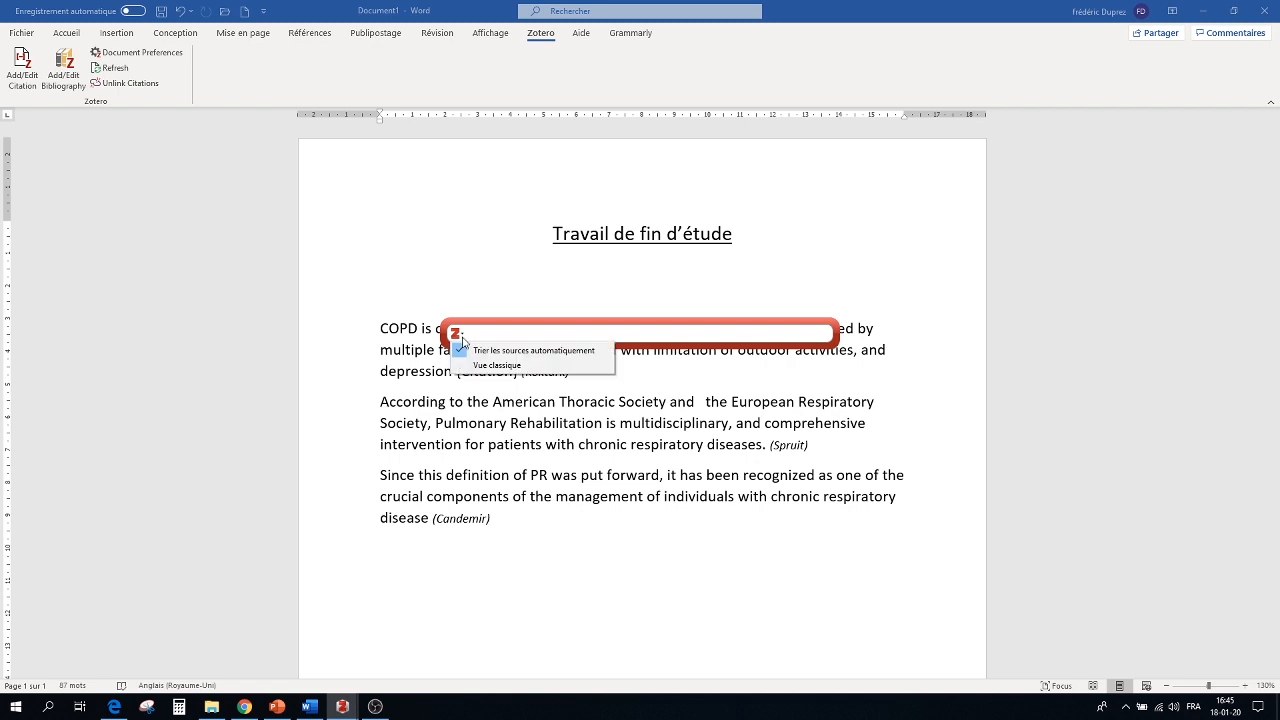
click(485, 366)
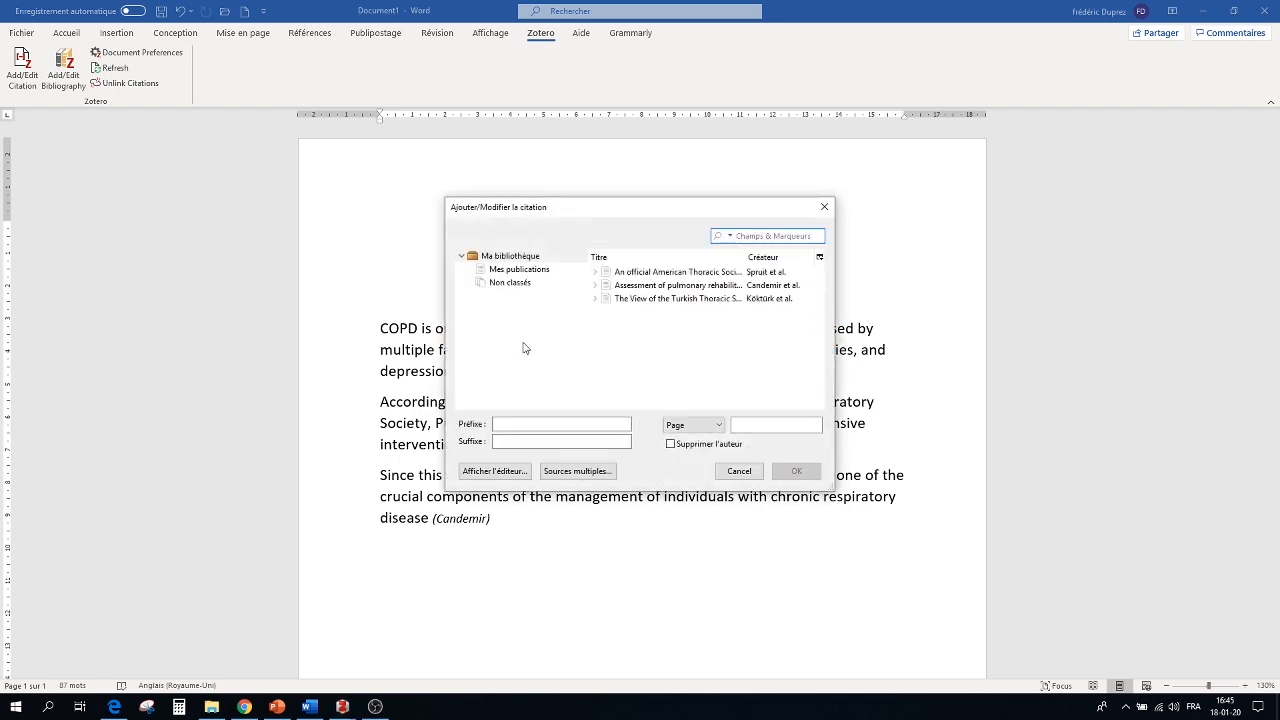
click(762, 302)
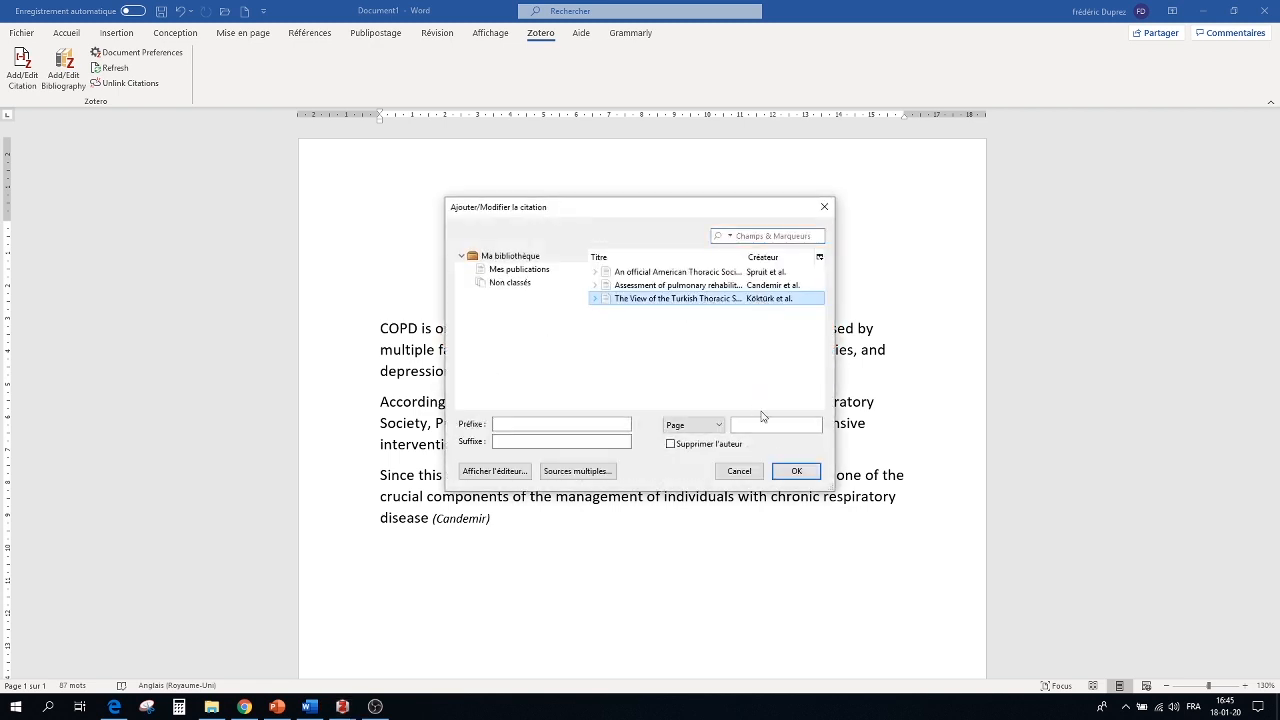
click(795, 471)
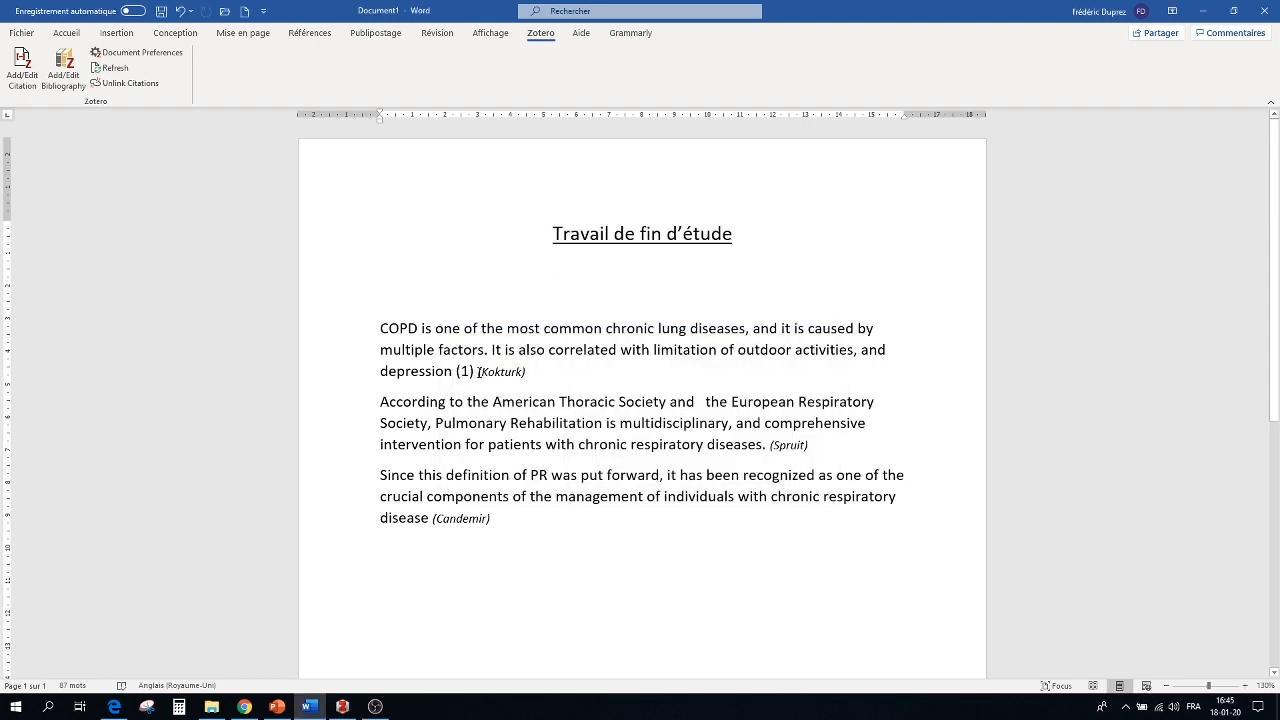
Insert the American Thoracic Society/European Respiratory Society statement as the Zotero citation after "diseases" in the second paragraph, searching by first author
click(765, 445)
click(20, 62)
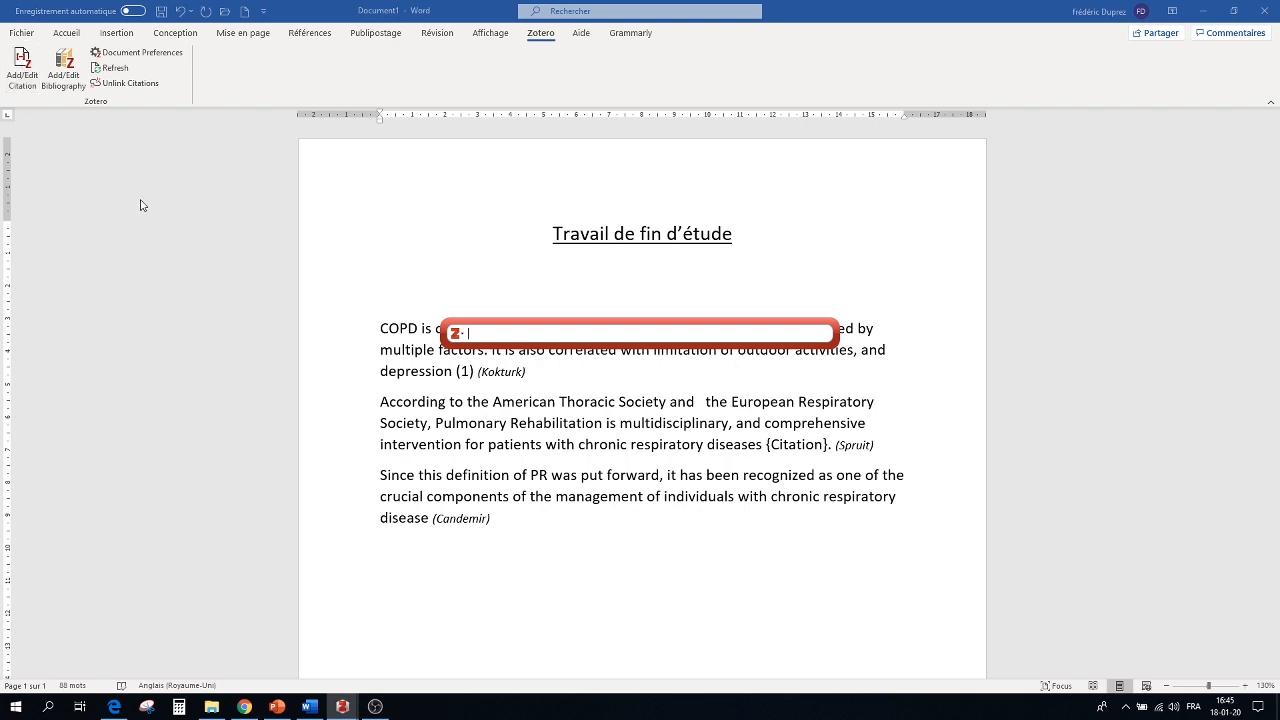
text(spr)
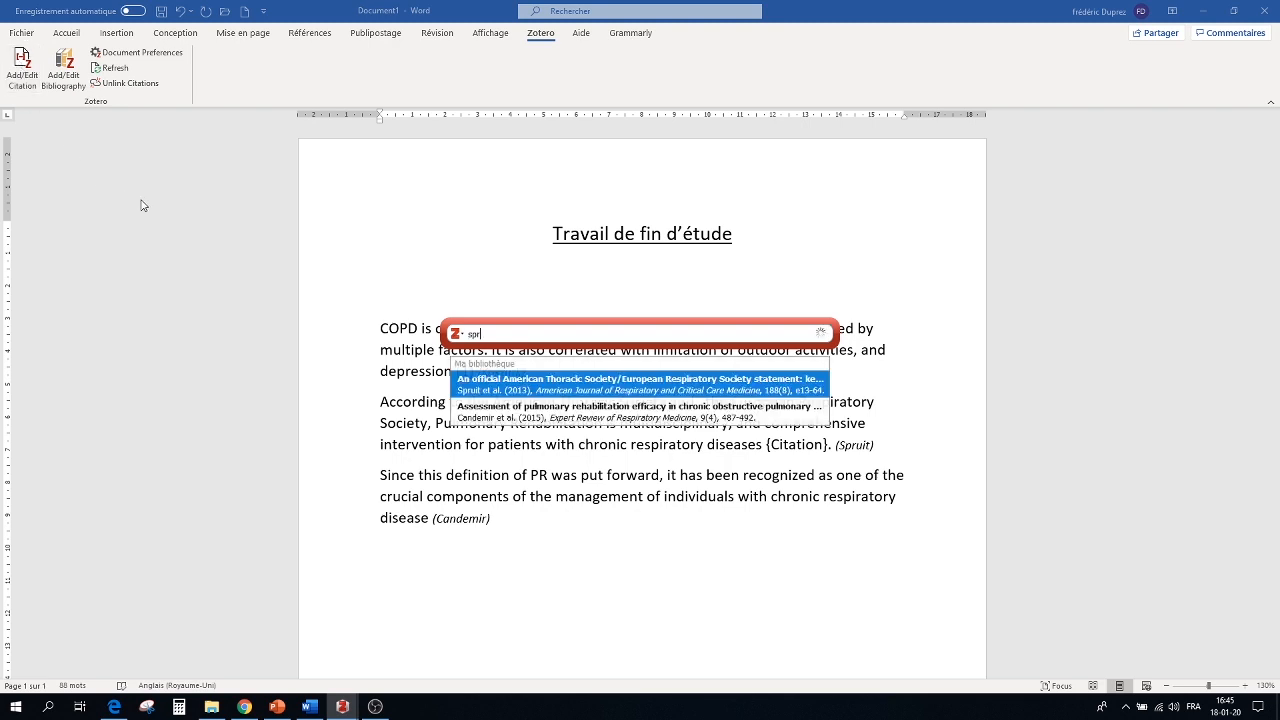
click(478, 386)
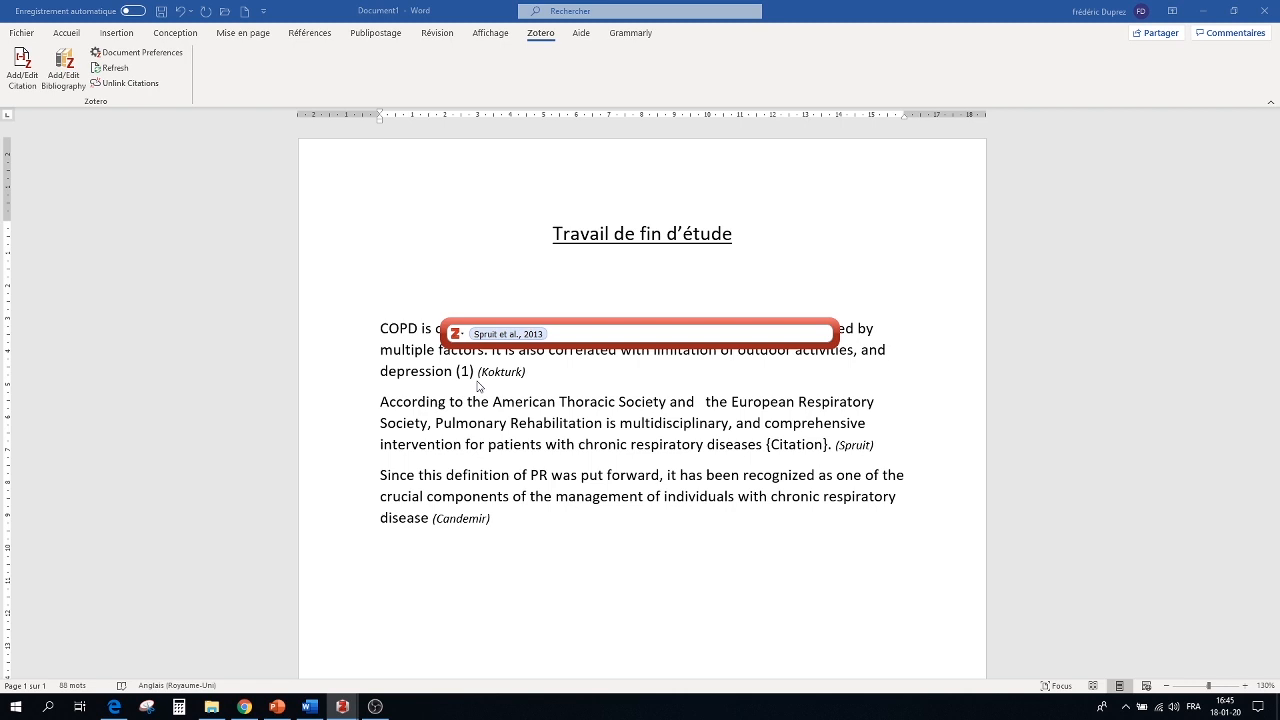
key(Return)
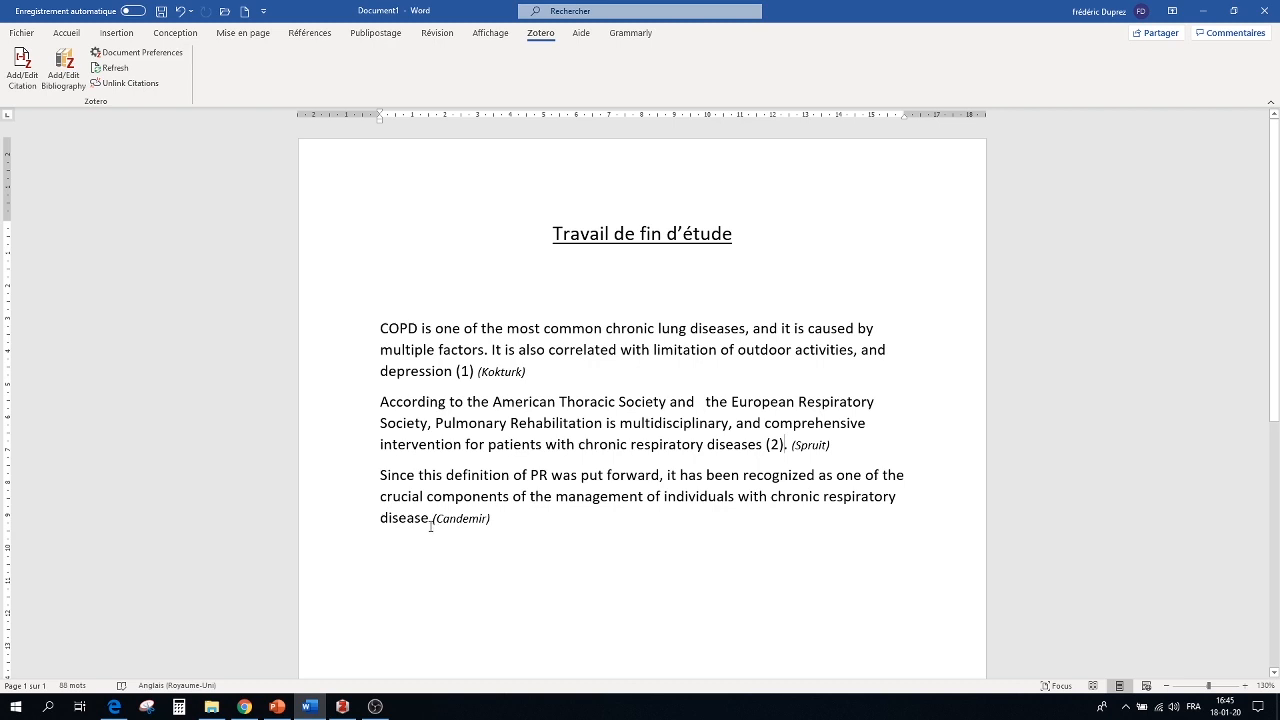
Insert the pulmonary rehabilitation efficacy assessment article as the citation after "disease" in the third paragraph using the classic citation view
click(21, 60)
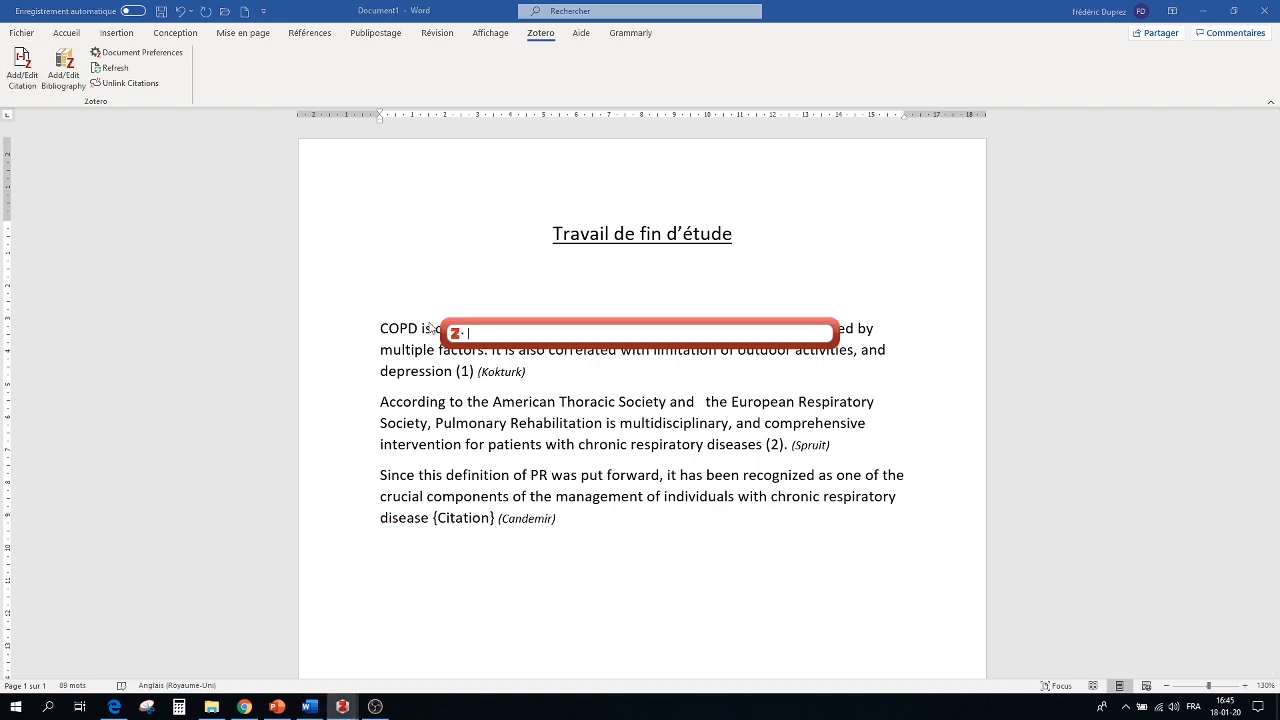
click(458, 333)
click(500, 364)
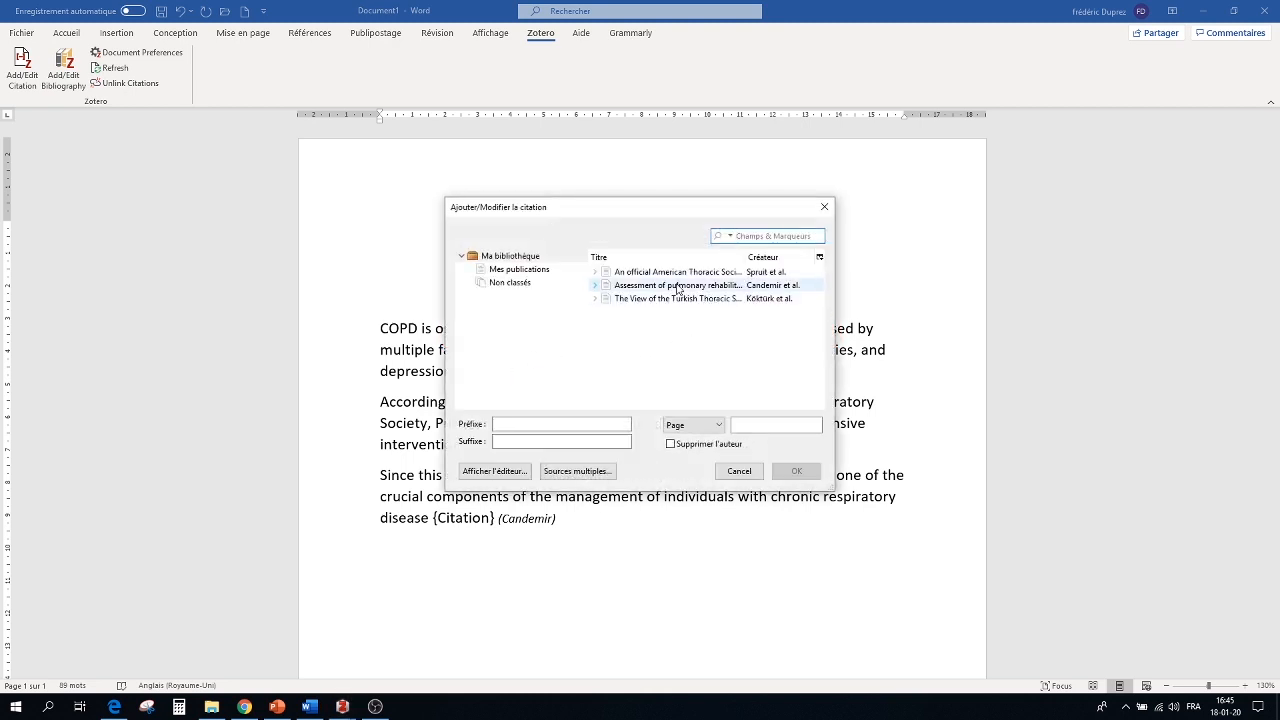
click(656, 287)
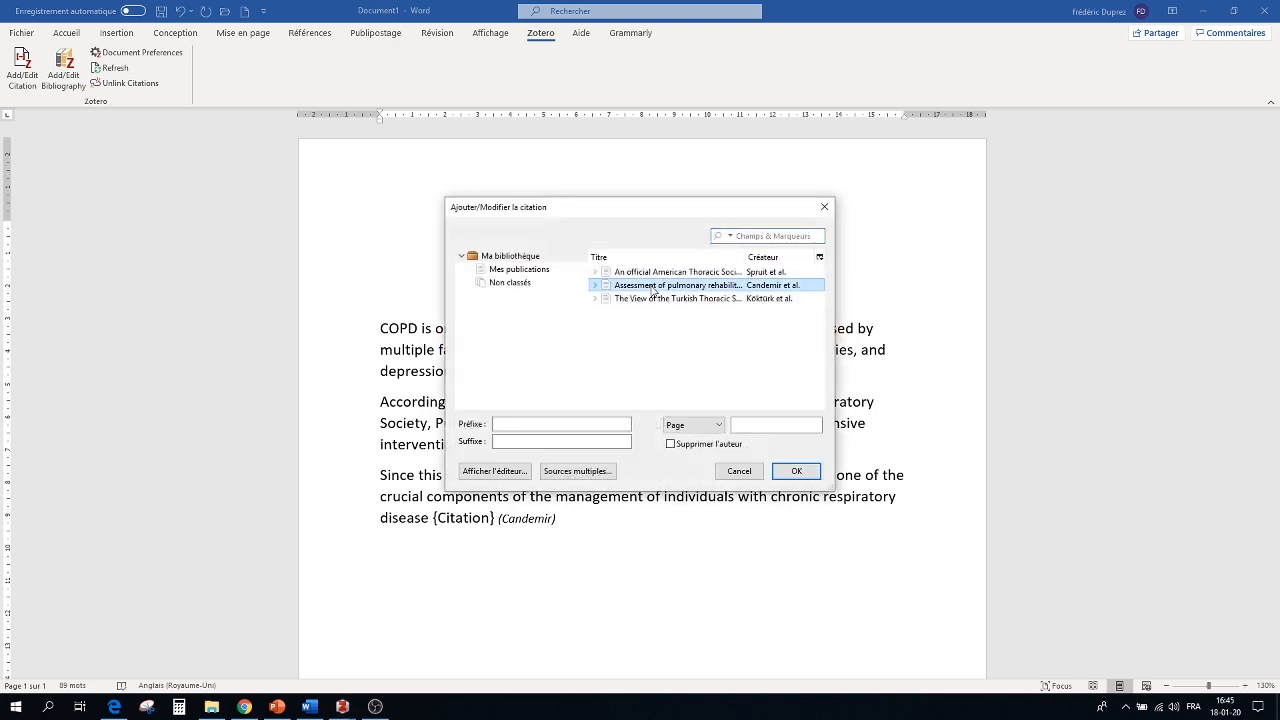
click(797, 471)
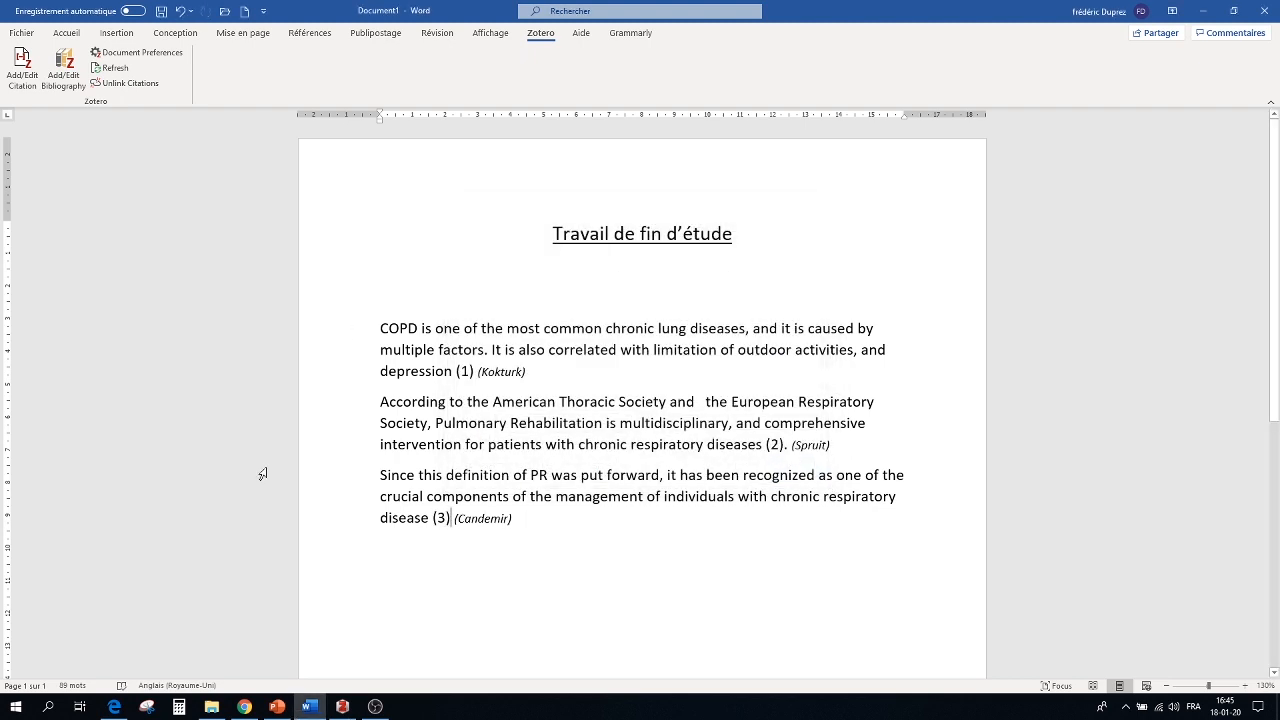
Insert the Zotero bibliography two lines below the last paragraph and review its references
click(543, 515)
key(Return)
key(Return)
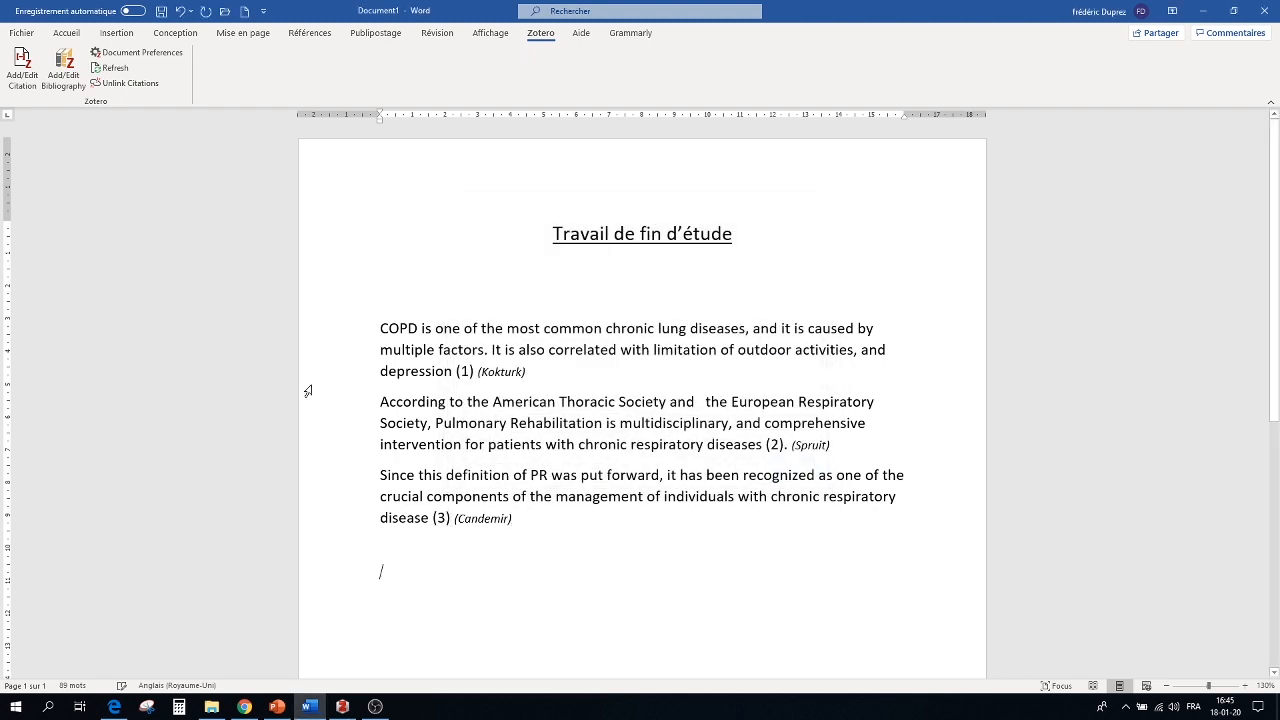
click(61, 70)
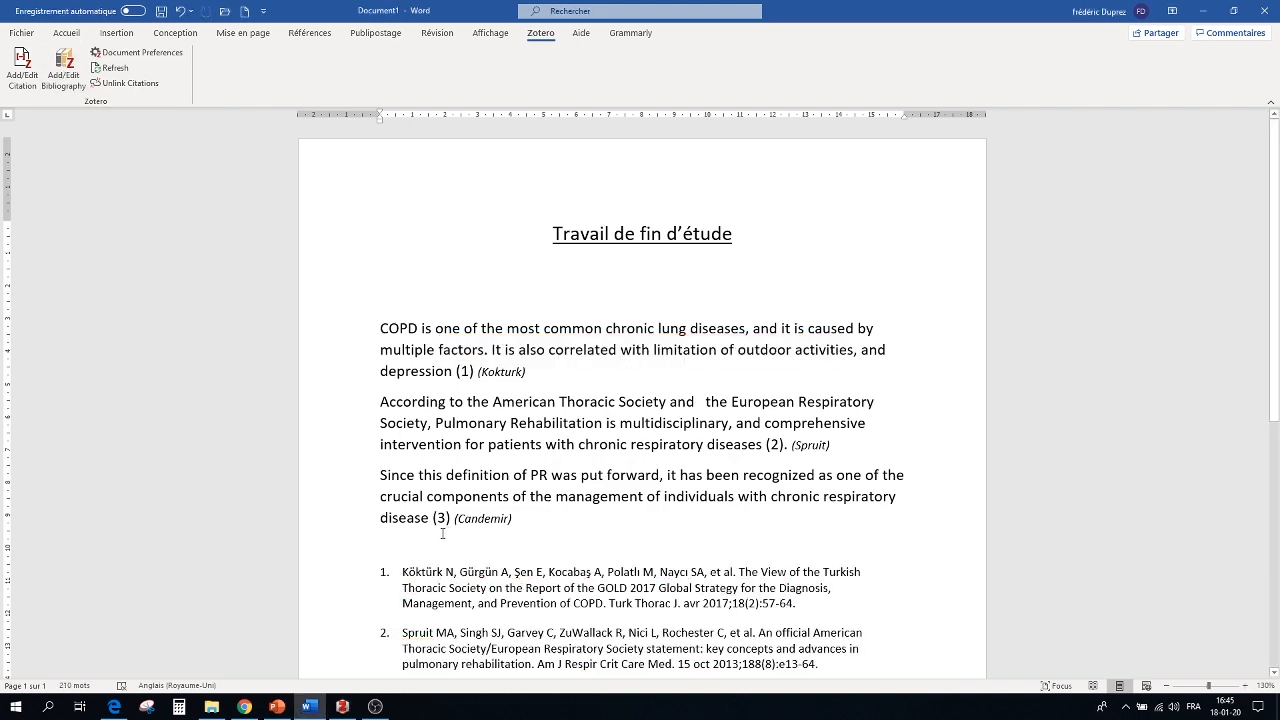
scroll(443, 531, down, 3)
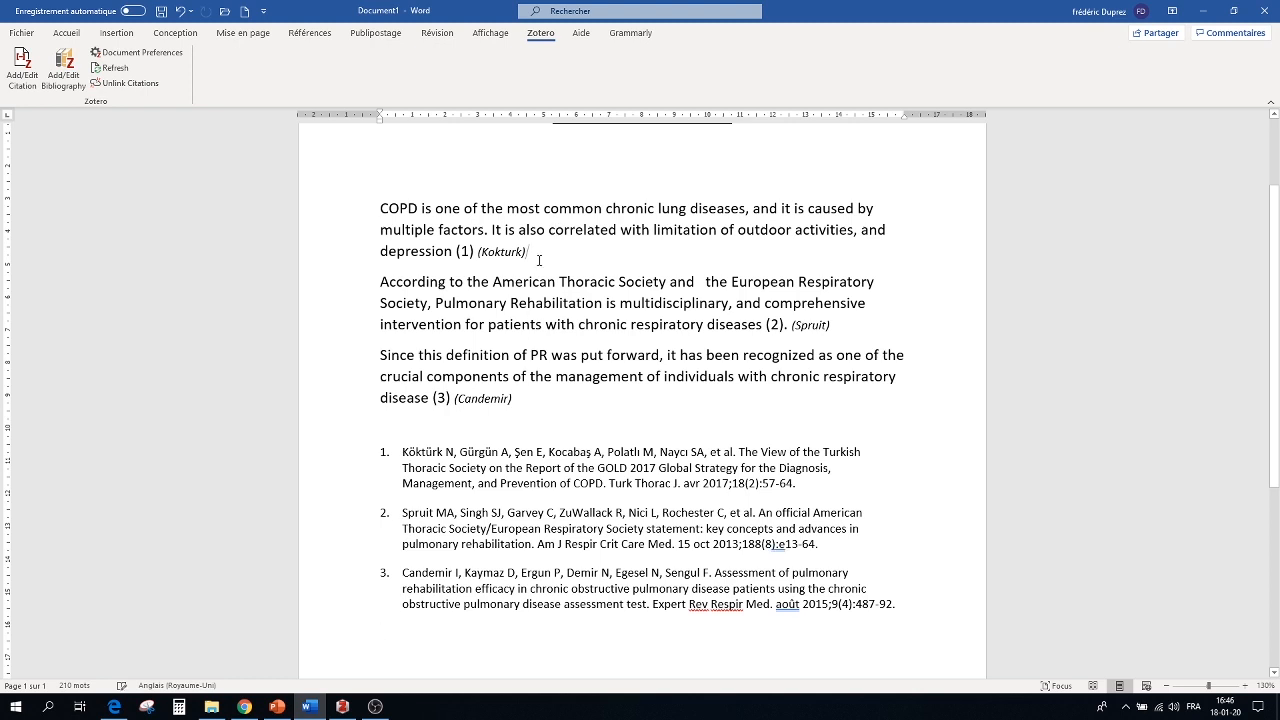
Delete the italic author note in parentheses after citation (1) in the first paragraph
key(BackSpace)
key(BackSpace)
key(BackSpace)
key(BackSpace)
key(BackSpace)
key(BackSpace)
key(BackSpace)
key(BackSpace)
key(BackSpace)
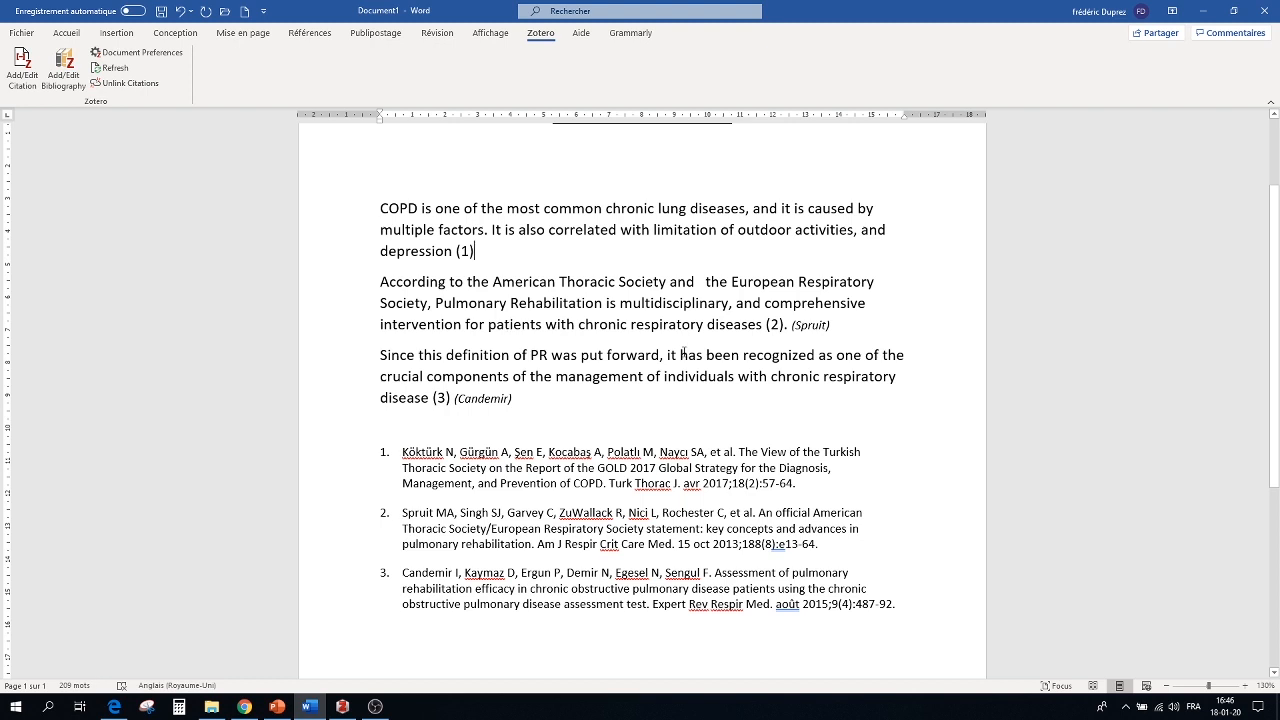
Delete the italic author note in parentheses after citation (2) in the second paragraph
click(843, 332)
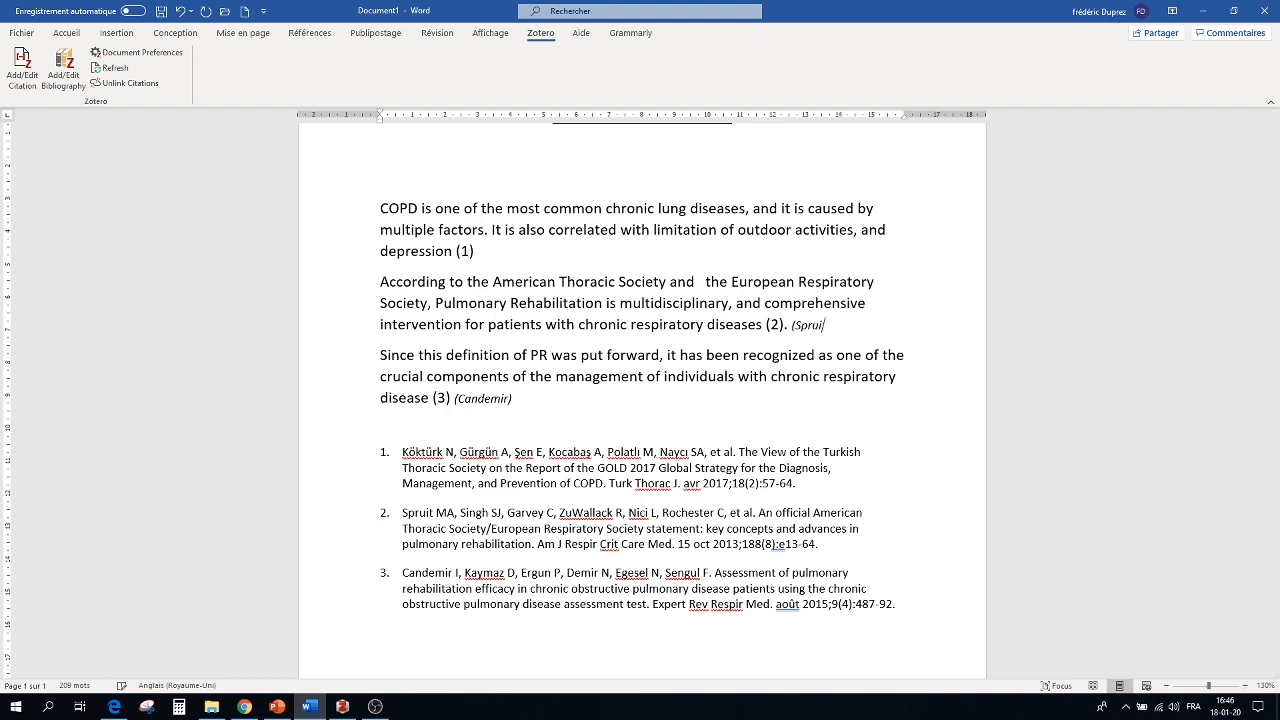
key(BackSpace)
key(BackSpace)
key(BackSpace)
key(BackSpace)
key(BackSpace)
key(BackSpace)
key(BackSpace)
key(BackSpace)
key(BackSpace)
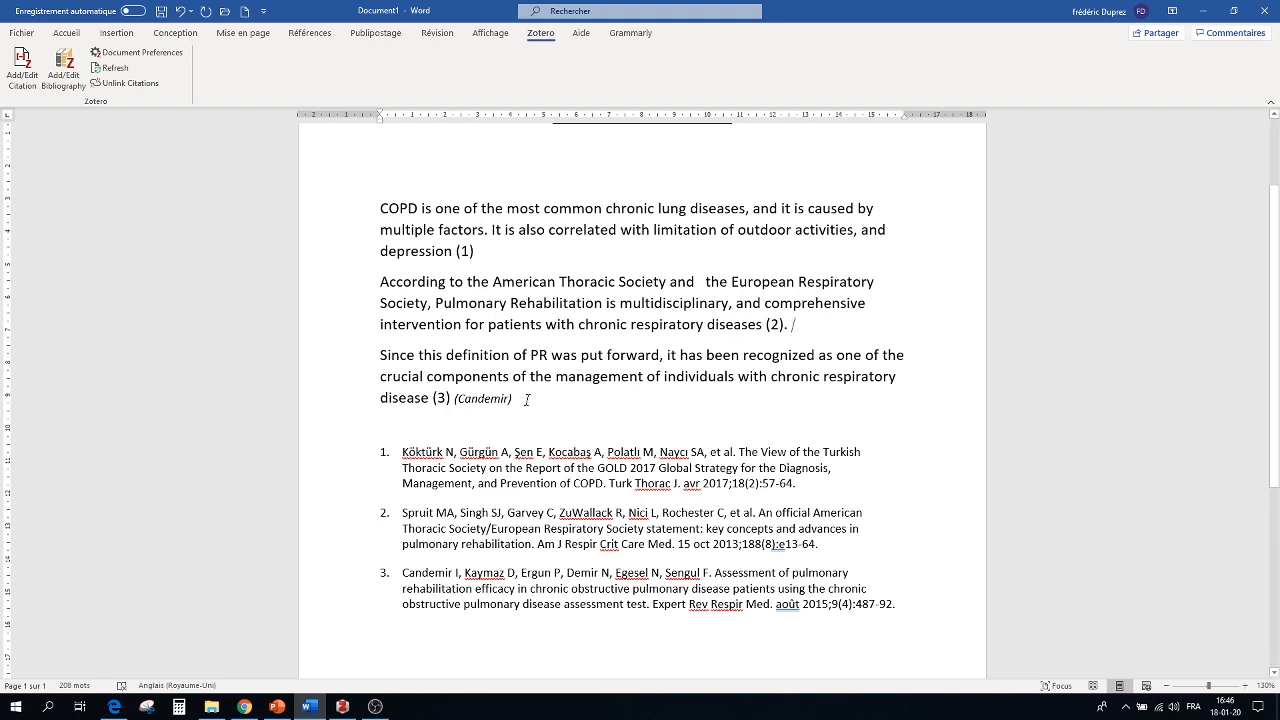
Delete the italic author note in parentheses after citation (3) in the third paragraph
click(526, 399)
key(BackSpace)
key(BackSpace)
key(BackSpace)
key(BackSpace)
key(BackSpace)
key(BackSpace)
key(BackSpace)
key(BackSpace)
key(BackSpace)
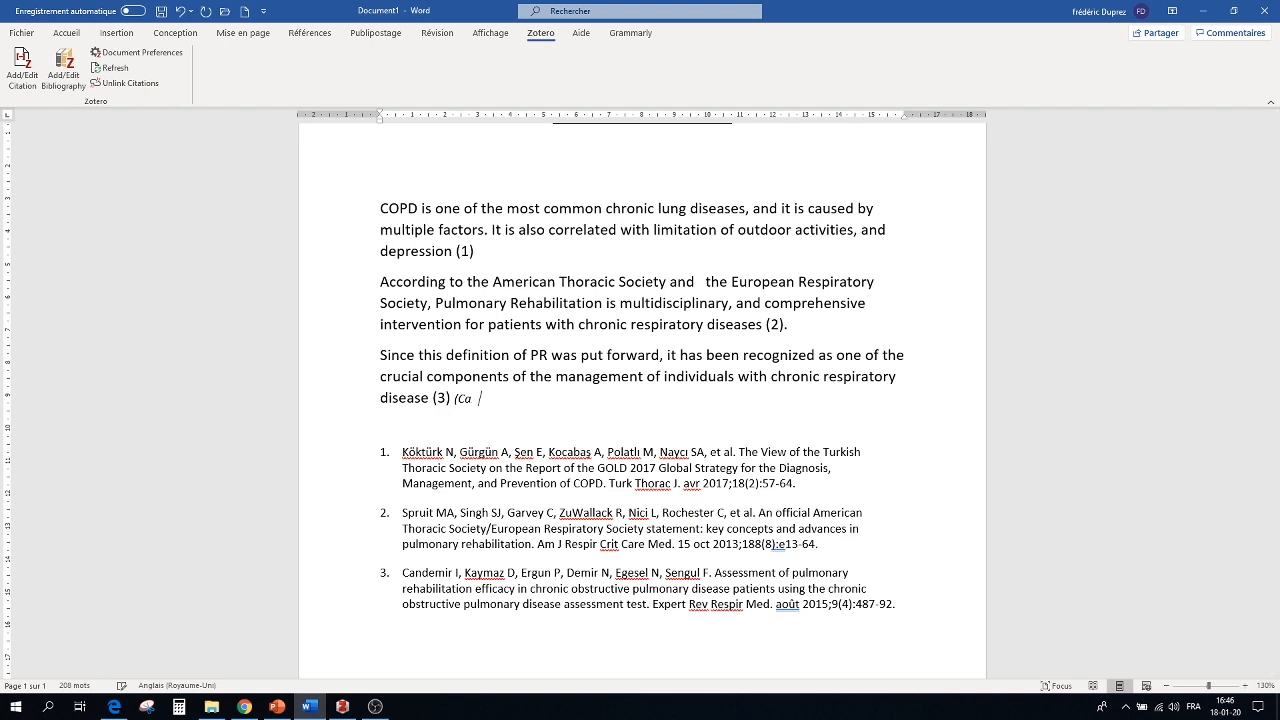
Place the period before the citation number at the end of each of the three paragraphs
click(453, 253)
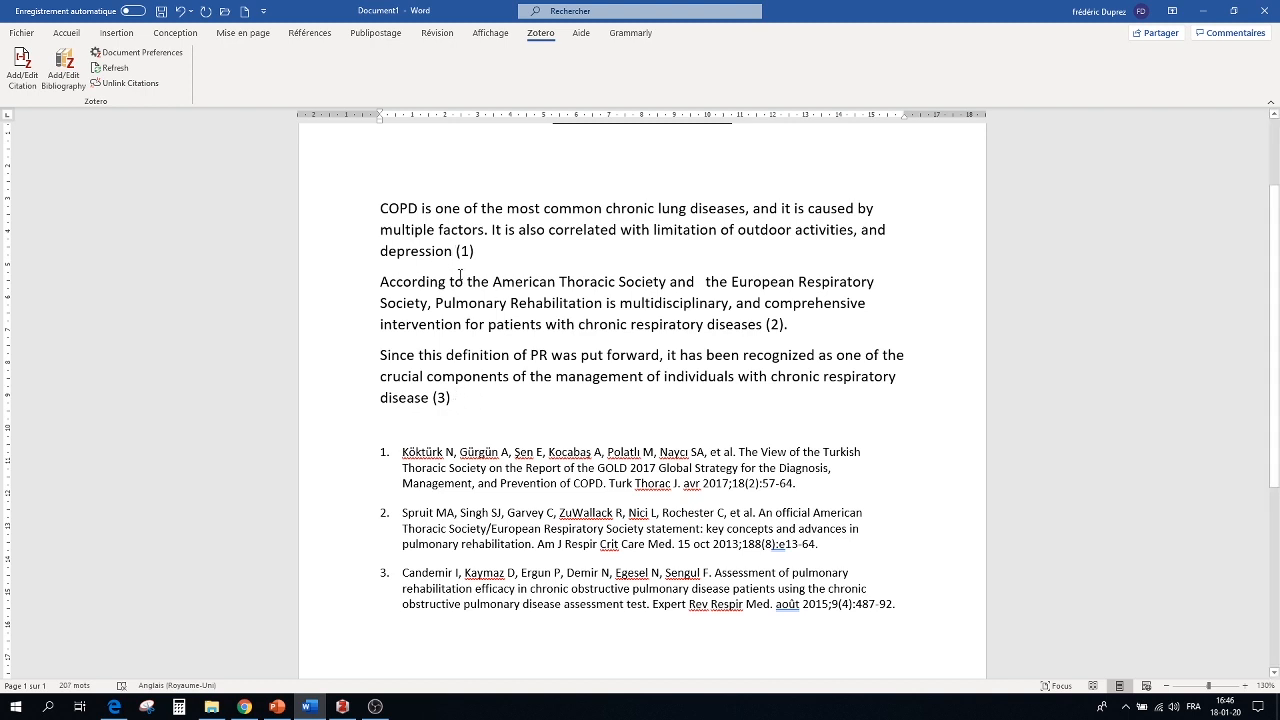
text(. (2).)
key(BackSpace)
key(BackSpace)
click(441, 402)
key(Left)
key(Left)
key(BackSpace)
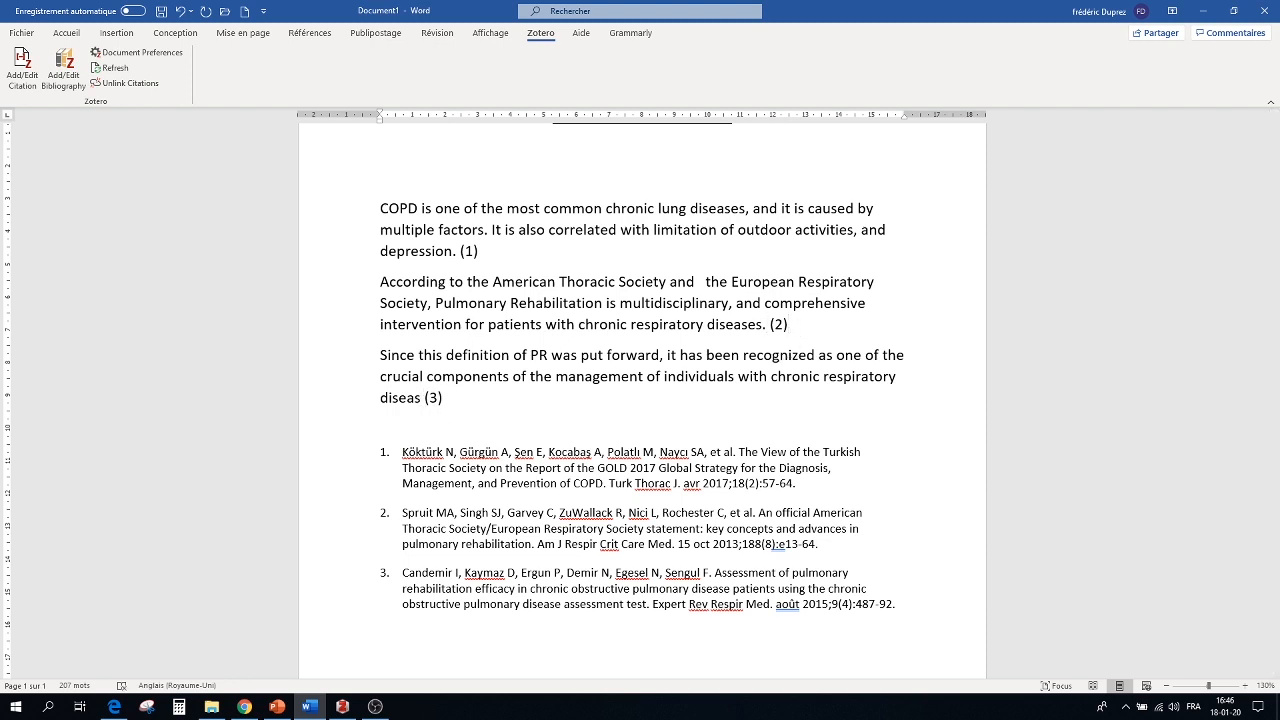
text(e.)
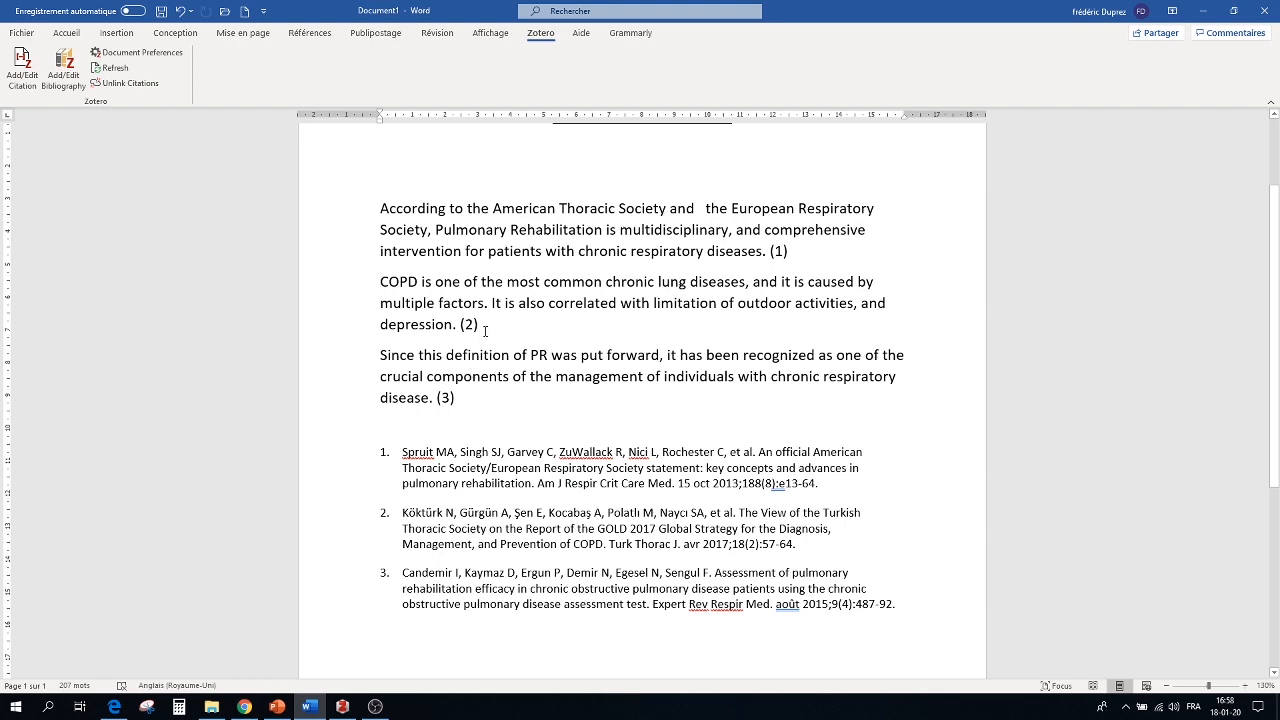
Move the "Since this definition of PR" paragraph directly above the COPD paragraph and refresh the Zotero citations and bibliography
drag(456, 397, 815, 255)
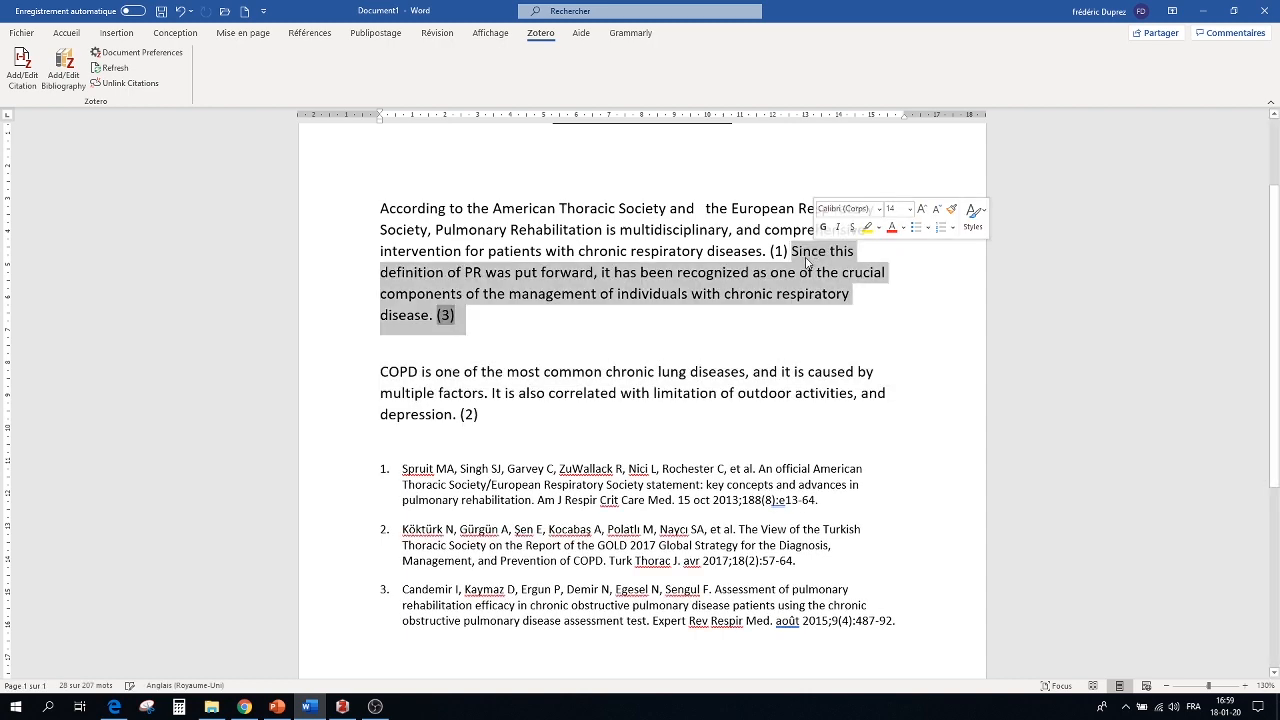
click(791, 252)
key(Return)
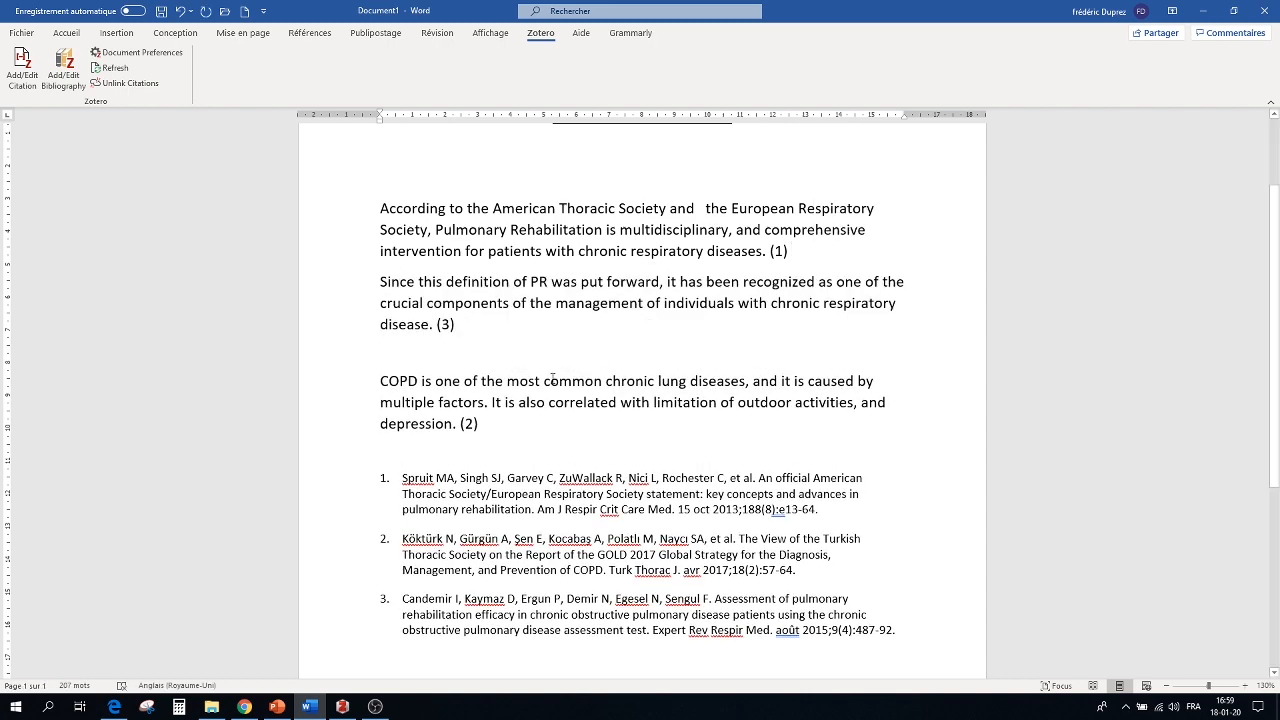
click(430, 359)
key(Delete)
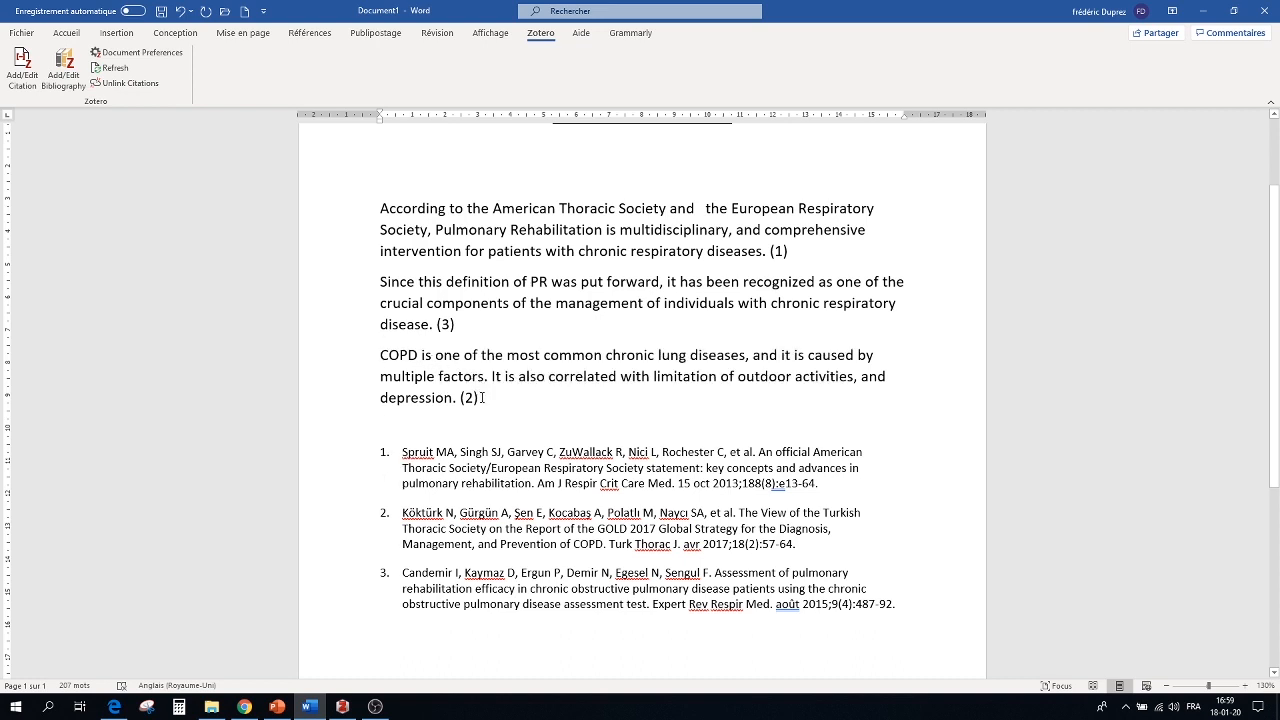
click(114, 68)
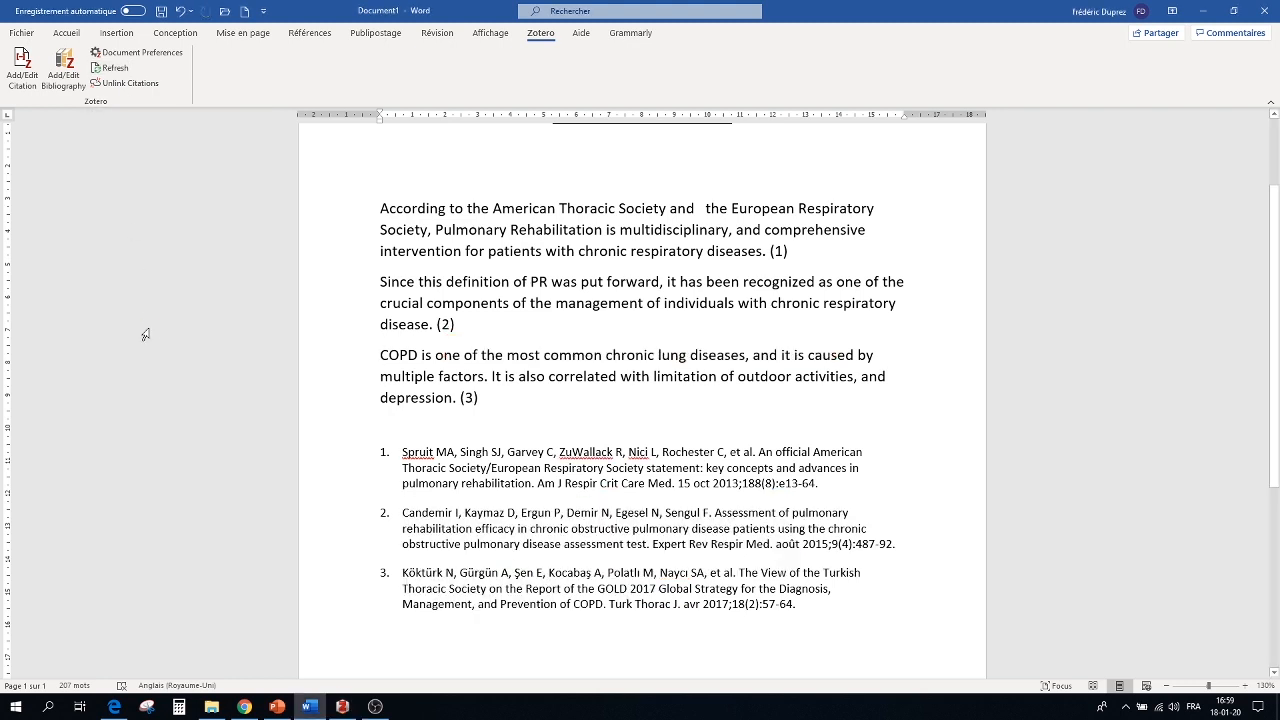